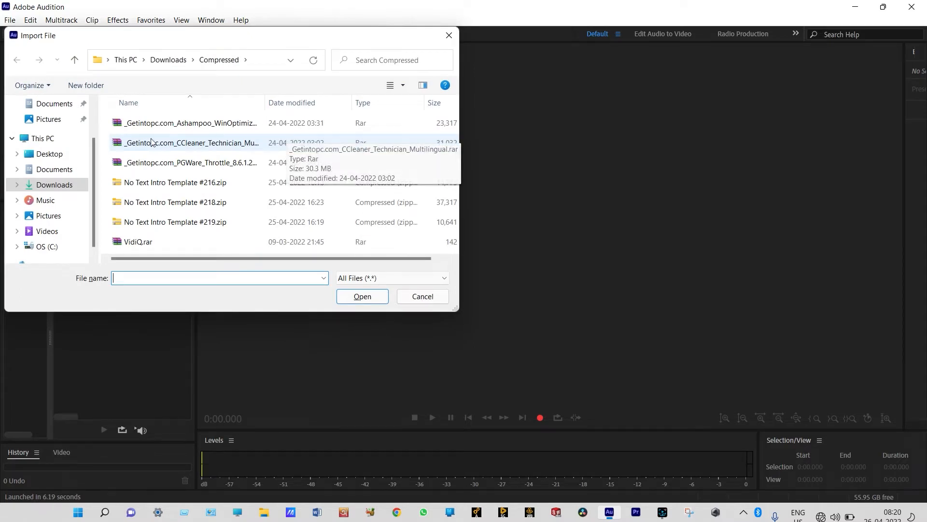
# Step: Import the recording 20220411_193511.aac from the Audio folder on the Desktop
pyautogui.click(53, 154)
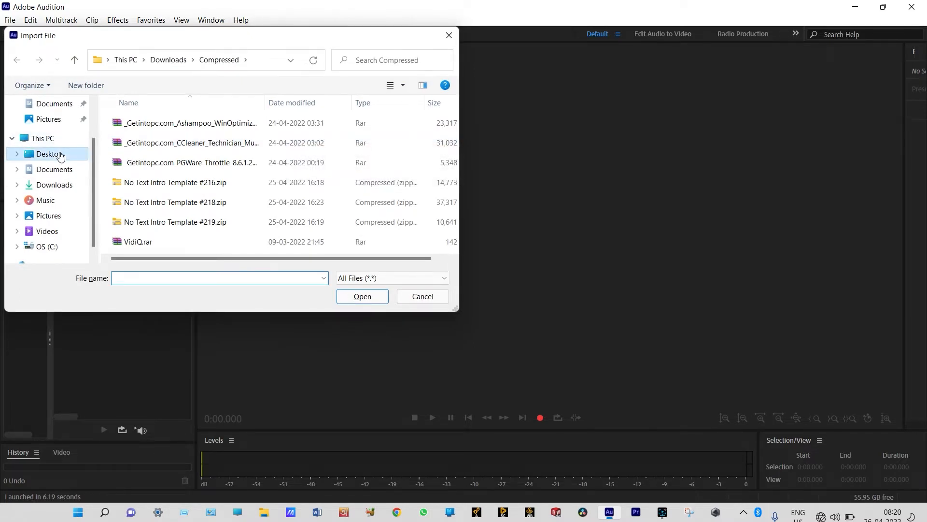
pyautogui.doubleClick(145, 126)
pyautogui.click(145, 127)
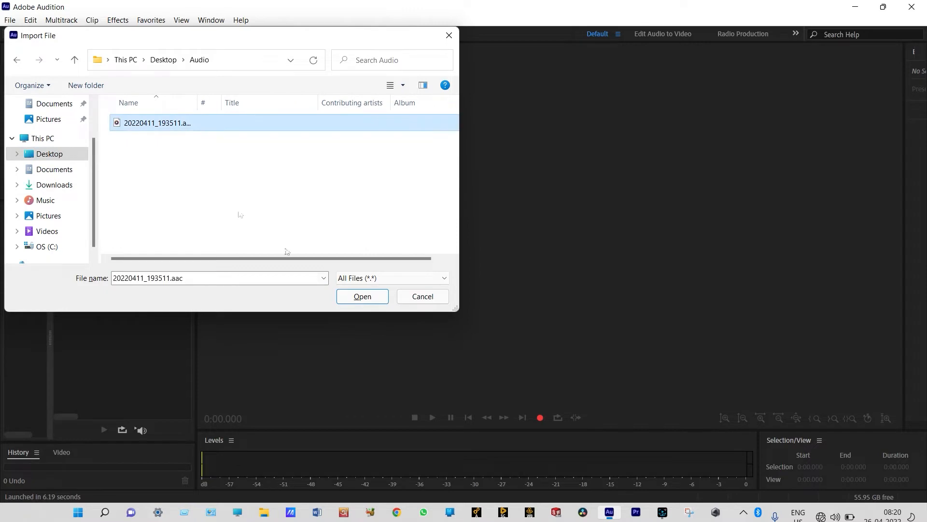
pyautogui.click(346, 295)
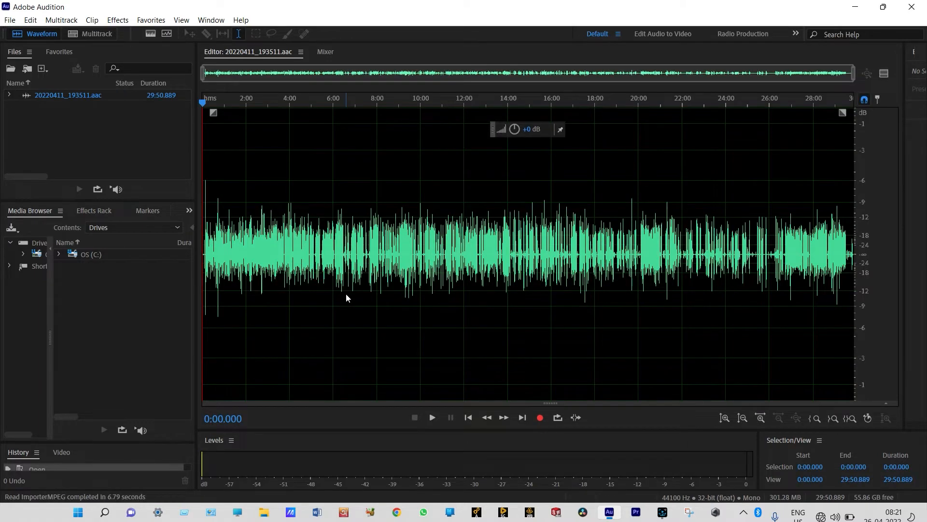
# Step: Play the imported recording from its beginning, restart the playback and pause it
pyautogui.click(432, 417)
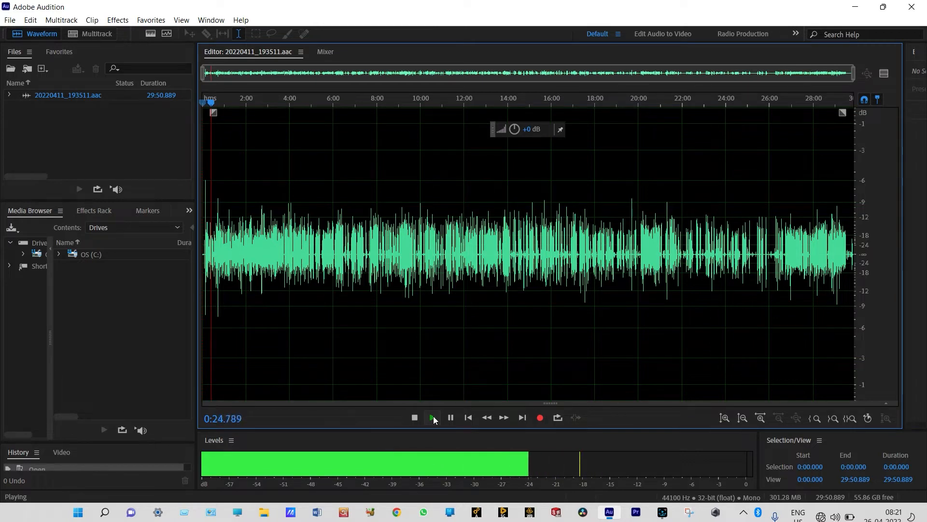
pyautogui.click(434, 419)
pyautogui.click(451, 418)
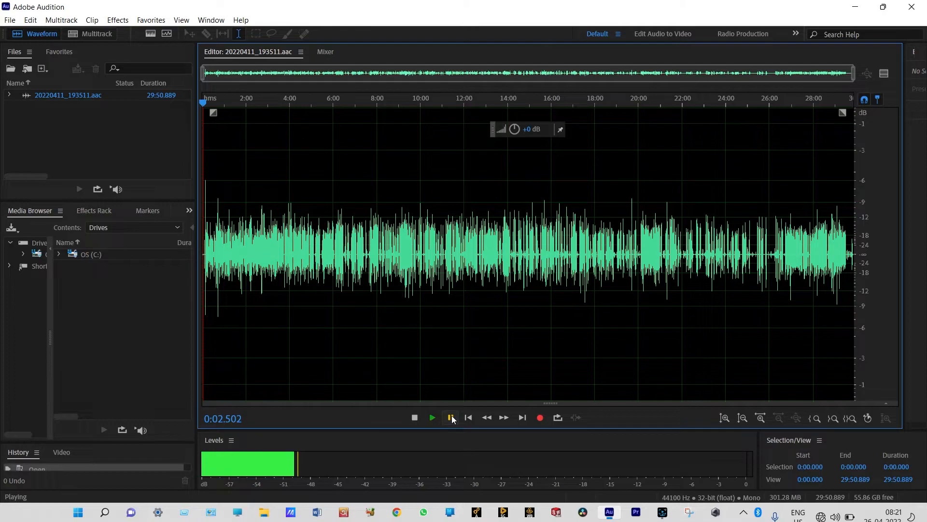
# Step: Delete all audio from about 0:36.3 to the end of the recording
pyautogui.scroll(2, 271, 311)
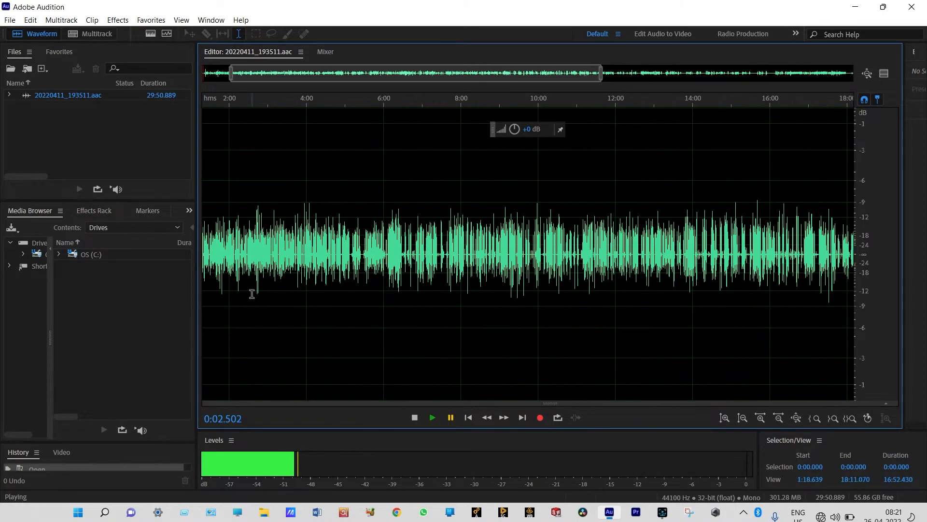
pyautogui.scroll(-2, 253, 294)
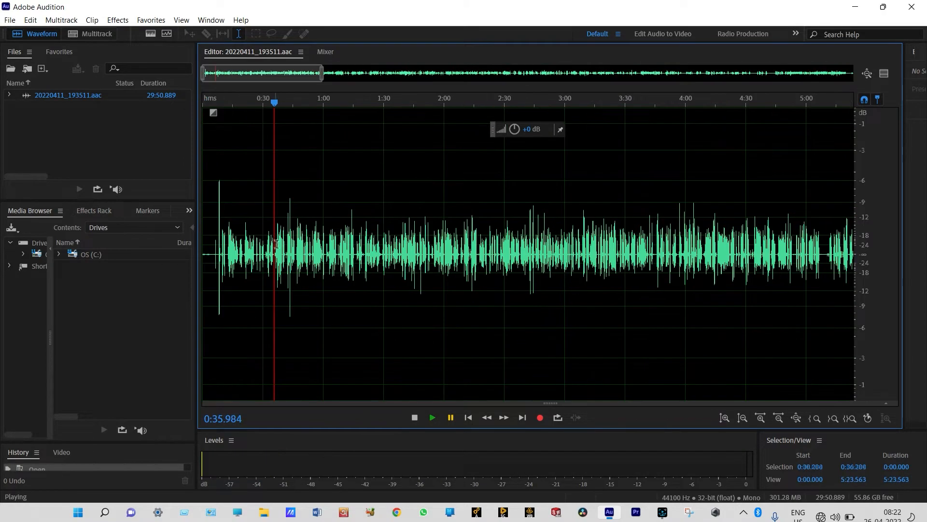
pyautogui.moveTo(276, 244); pyautogui.dragTo(924, 211)
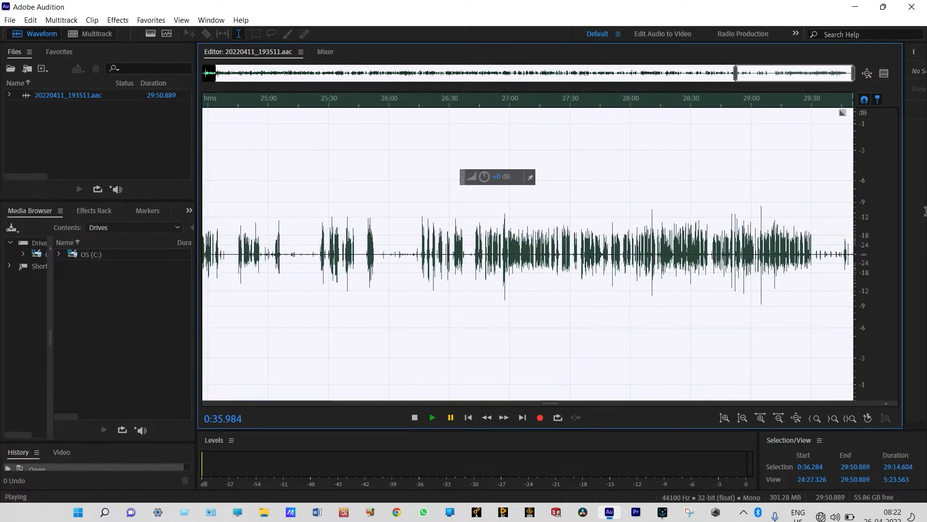
pyautogui.press('Delete')
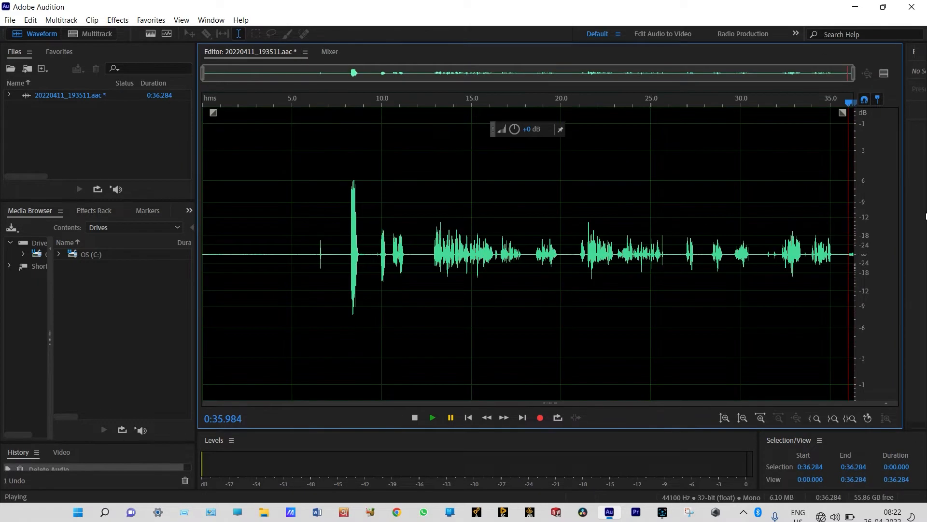
# Step: Silence the quiet opening of the recording from 0:00 to 0:08, before the loud burst
pyautogui.scroll(5, 710, 238)
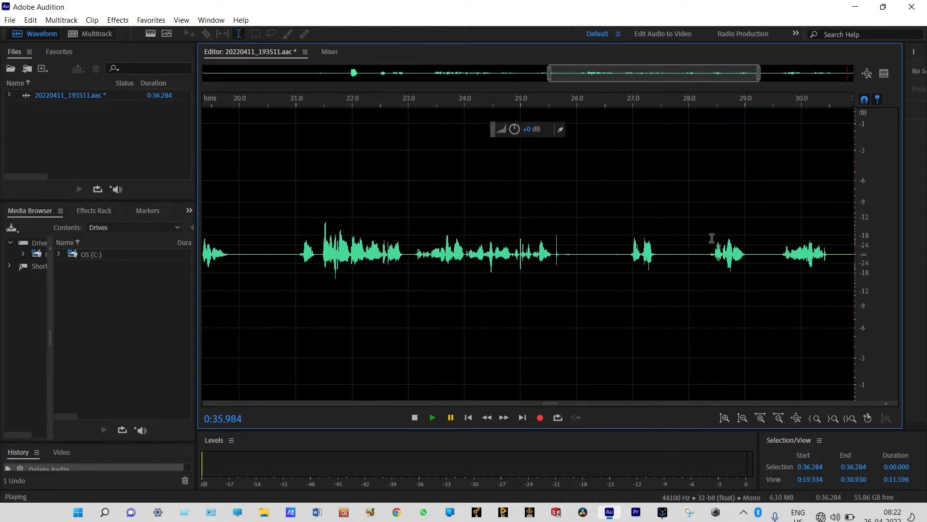
pyautogui.scroll(-5, 710, 239)
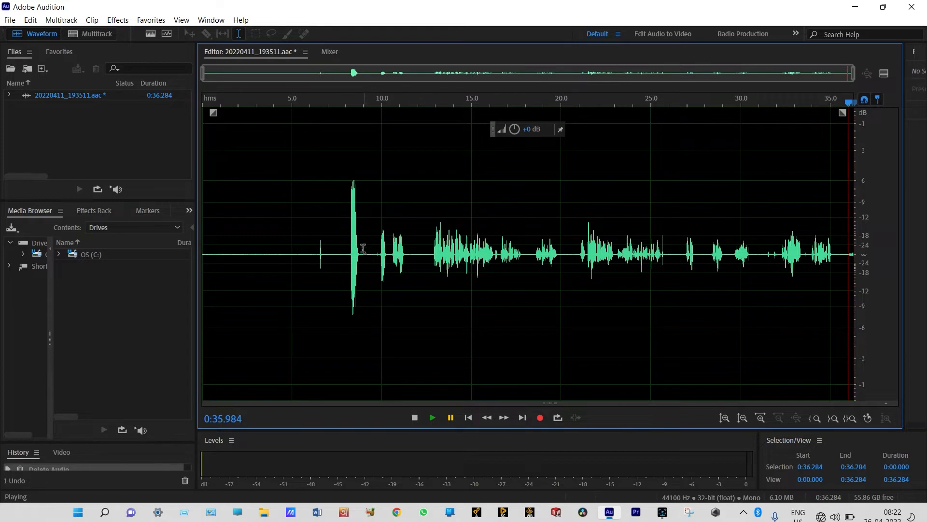
pyautogui.scroll(1, 420, 265)
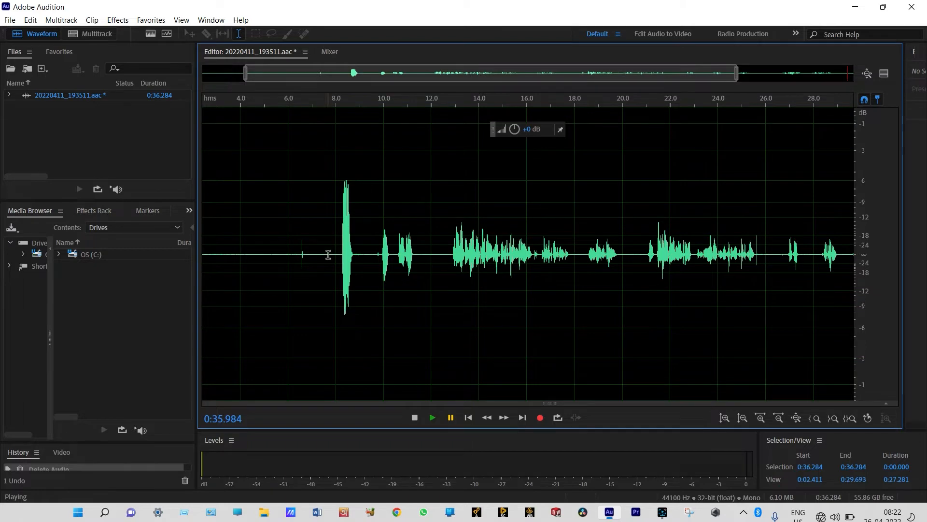
pyautogui.moveTo(330, 255); pyautogui.dragTo(229, 237)
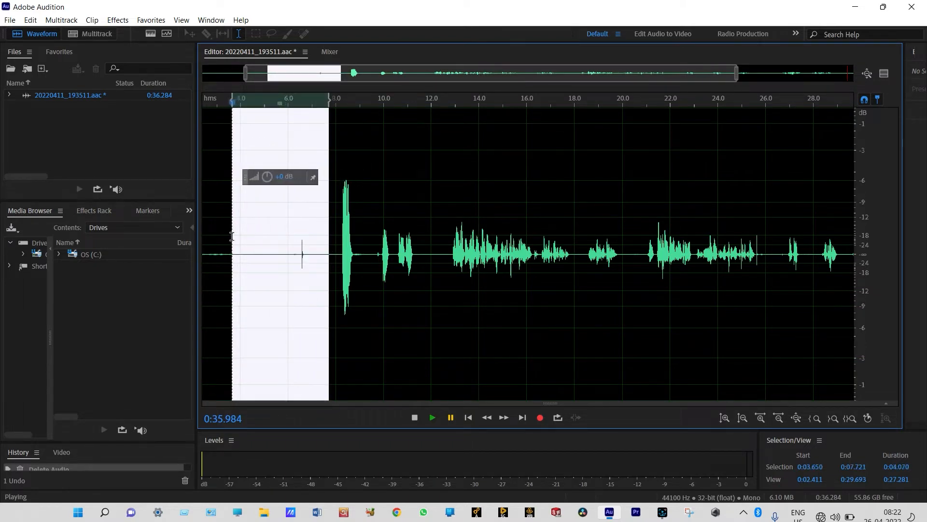
pyautogui.doubleClick(232, 237)
pyautogui.rightClick(255, 268)
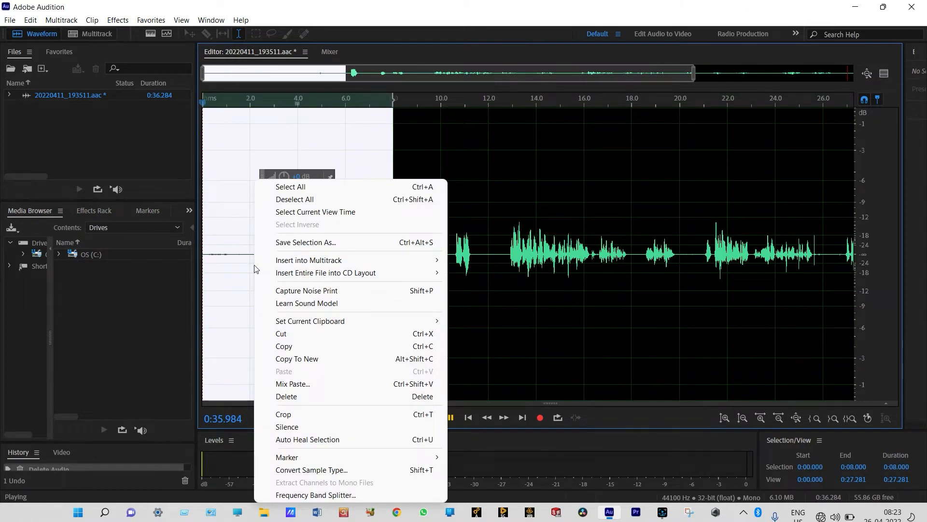
pyautogui.click(297, 428)
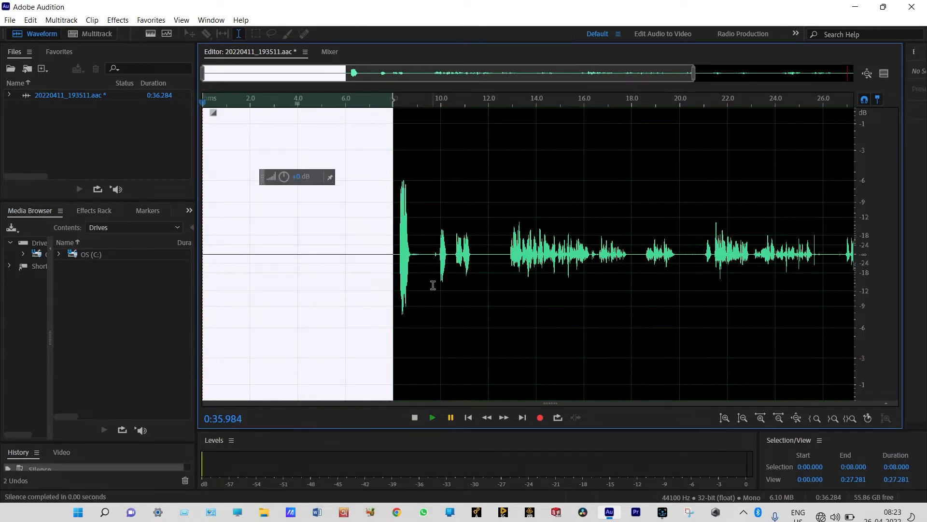
# Step: Silence the gap after the loud burst, from about 0:08.8 to 0:09.9
pyautogui.scroll(6, 432, 284)
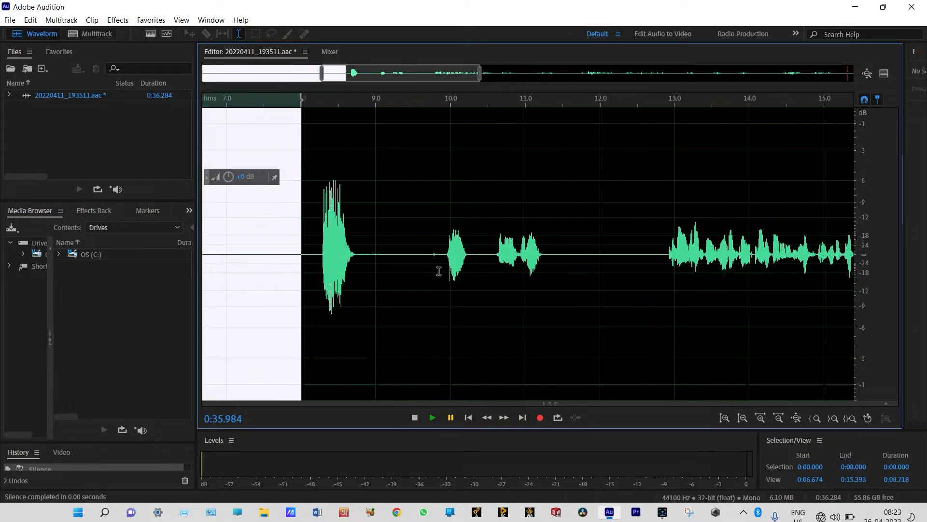
pyautogui.moveTo(443, 254); pyautogui.dragTo(253, 279)
pyautogui.rightClick(296, 279)
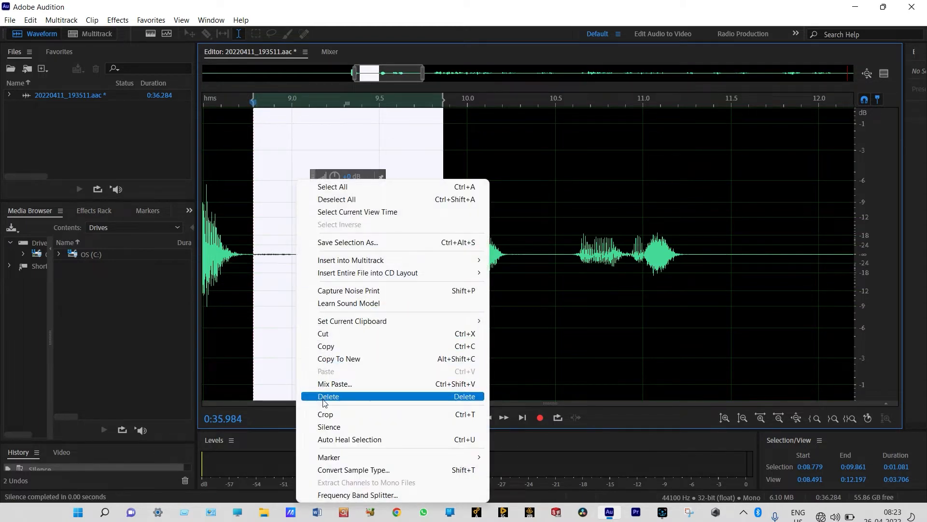
pyautogui.click(330, 427)
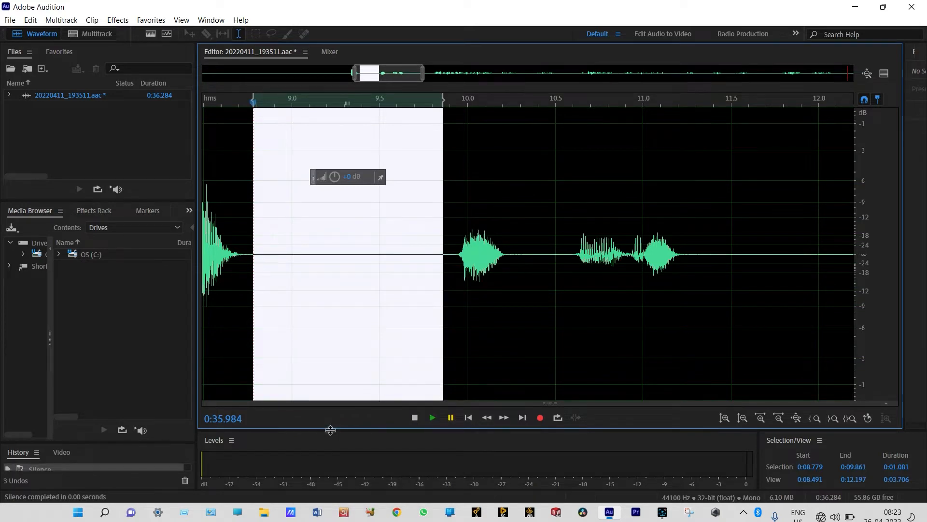
# Step: Silence the faint noise between two phrases, from about 0:30.7 to 0:32.0
pyautogui.scroll(-5, 505, 384)
pyautogui.moveTo(794, 257); pyautogui.dragTo(764, 260)
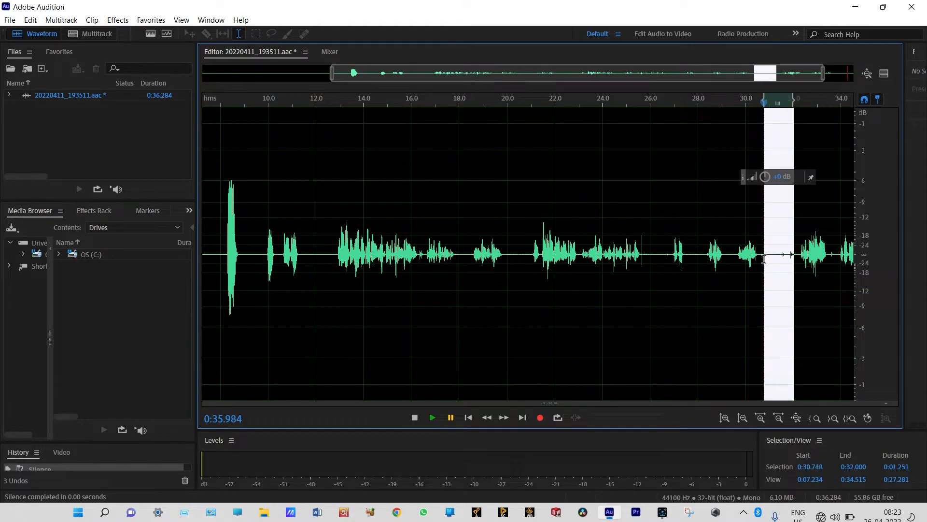
pyautogui.rightClick(764, 259)
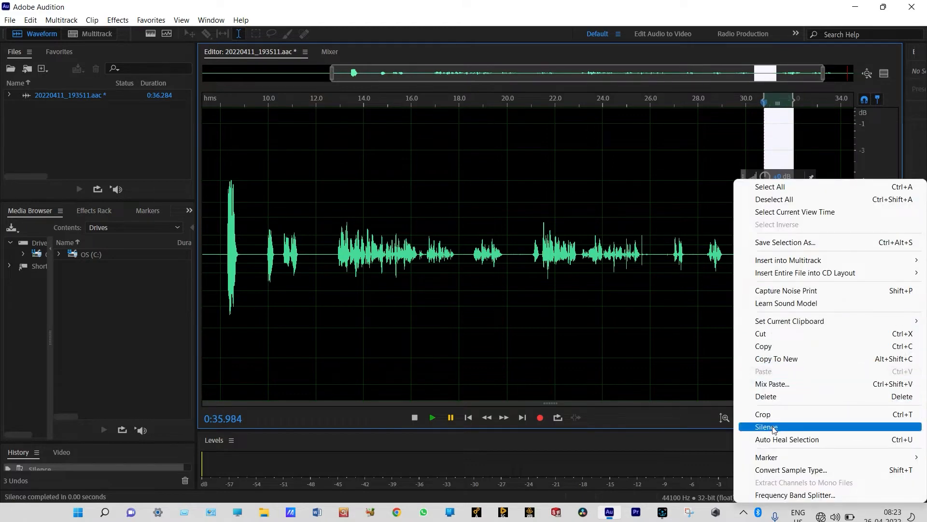
pyautogui.click(773, 427)
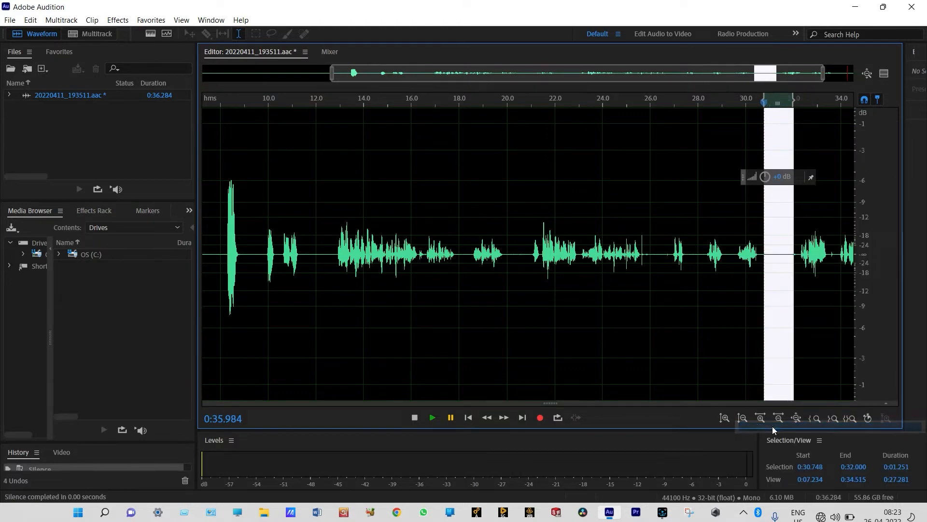
# Step: Cut the opening section containing the loud burst and the short sound after it, and play back the remaining audio
pyautogui.click(218, 225)
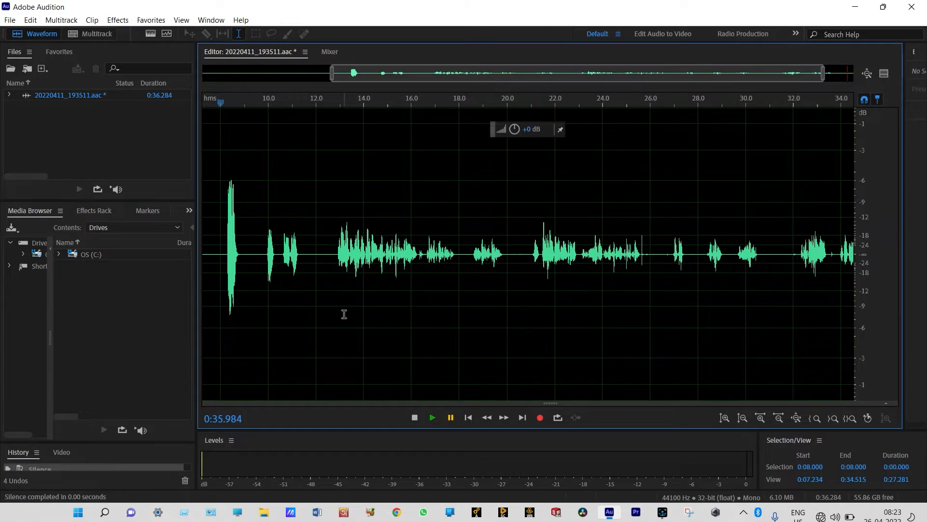
pyautogui.hotkey('ctrl', 'x')
pyautogui.click(433, 418)
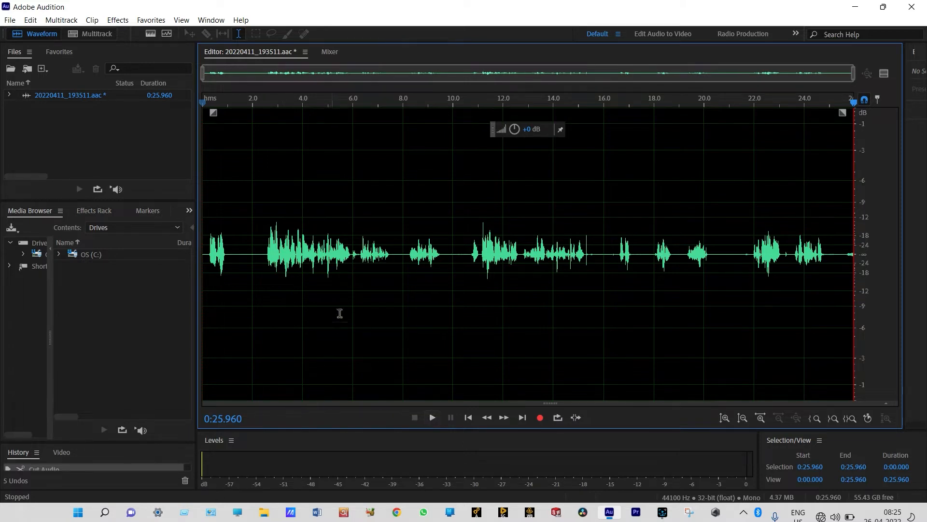
# Step: Silence the small noise between two phrases, from 0:06.0 to about 0:06.2
pyautogui.moveTo(358, 256); pyautogui.dragTo(354, 257)
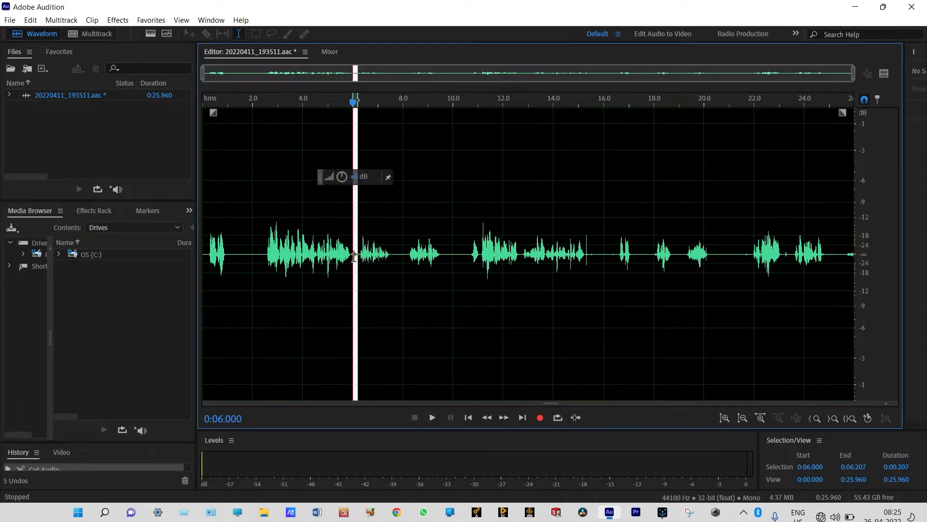
pyautogui.click(383, 361)
pyautogui.scroll(4, 353, 294)
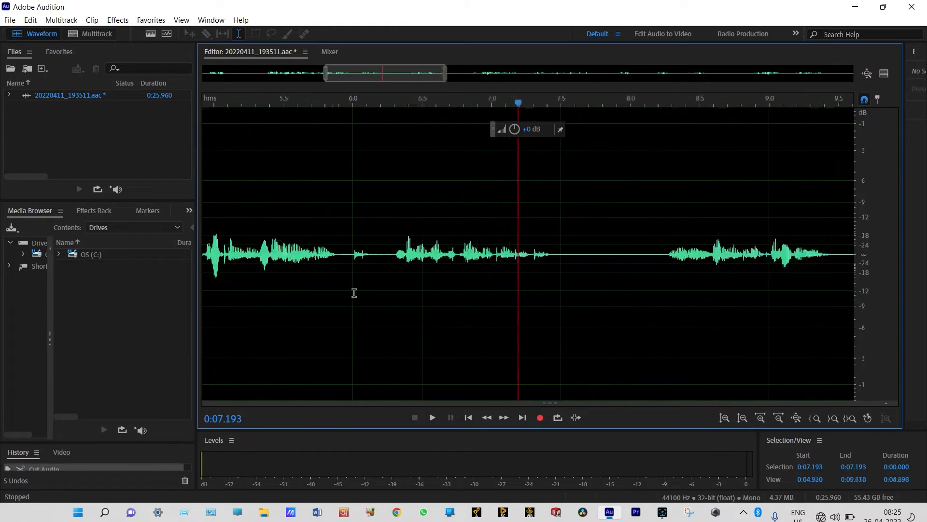
pyautogui.moveTo(346, 256); pyautogui.dragTo(354, 285)
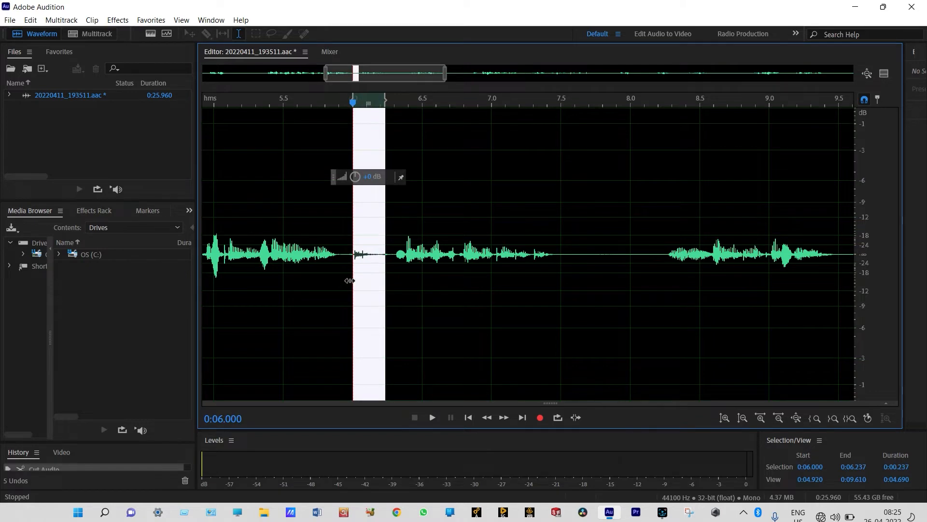
pyautogui.rightClick(373, 281)
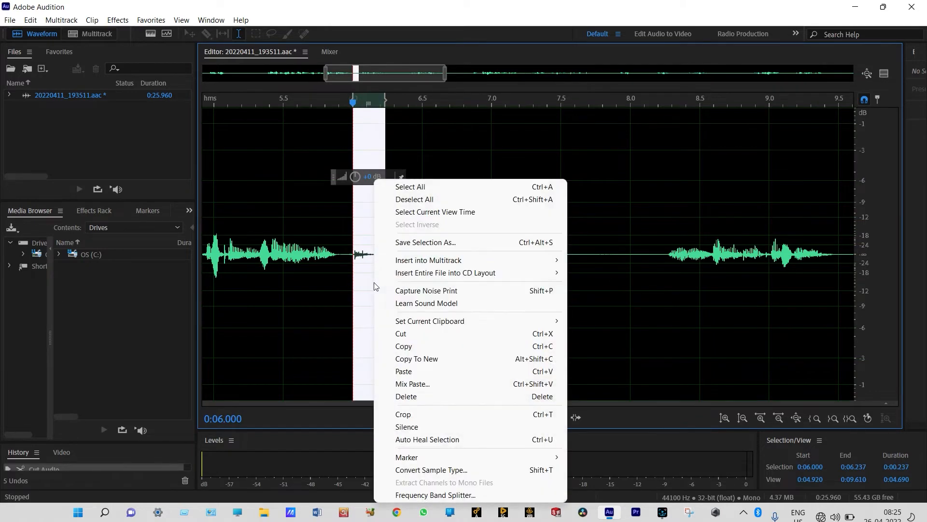
pyautogui.click(415, 427)
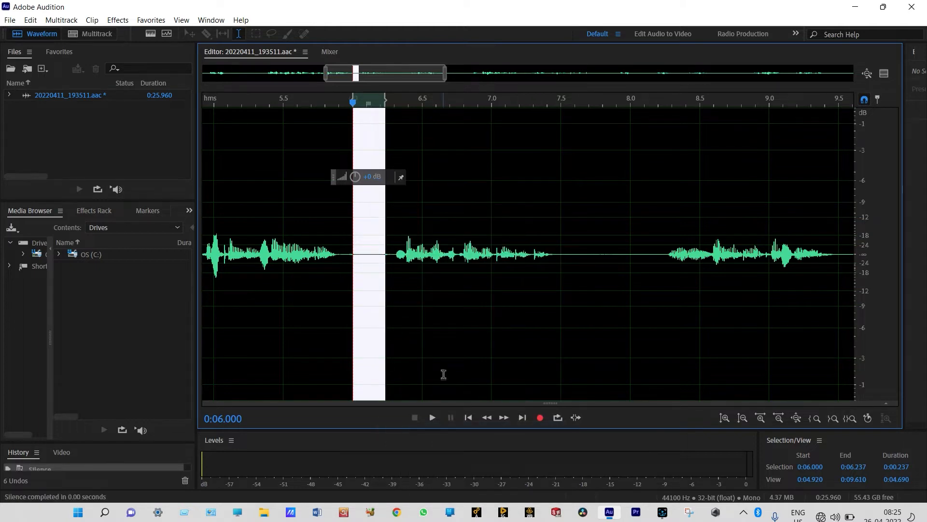
pyautogui.press('\\')
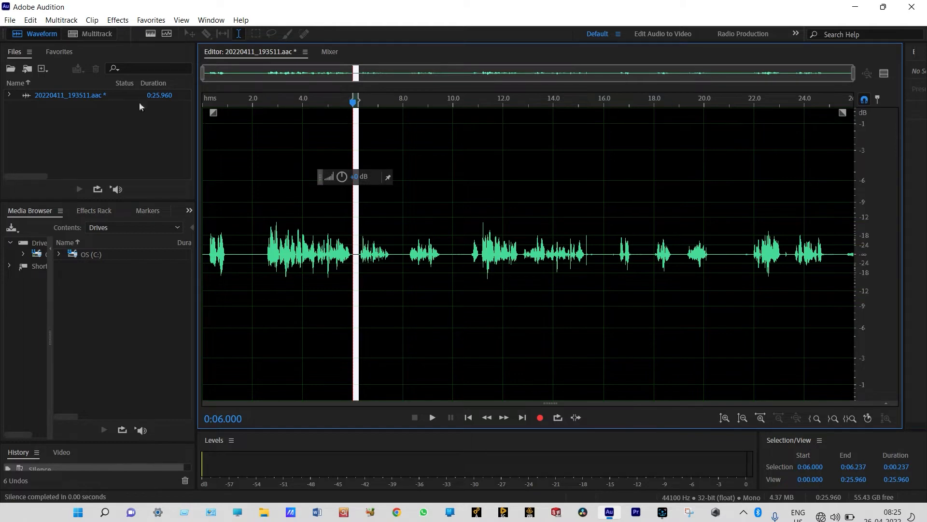
# Step: Apply Adaptive Noise Reduction with its default preset to the selected audio
pyautogui.click(117, 22)
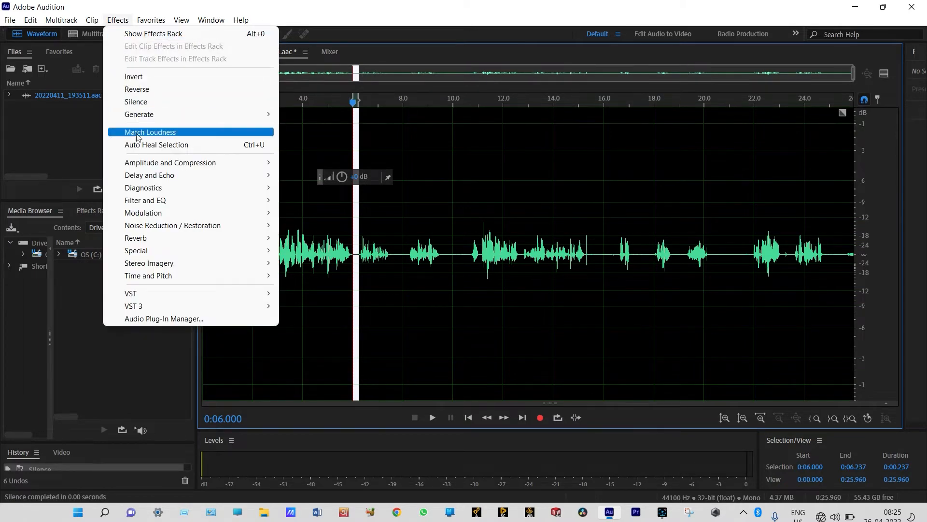
pyautogui.moveTo(145, 229)
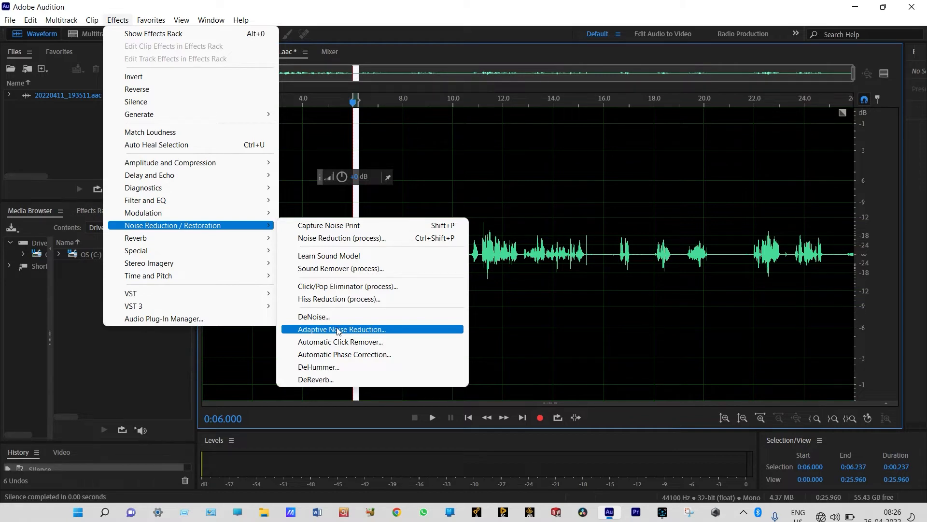
pyautogui.click(338, 329)
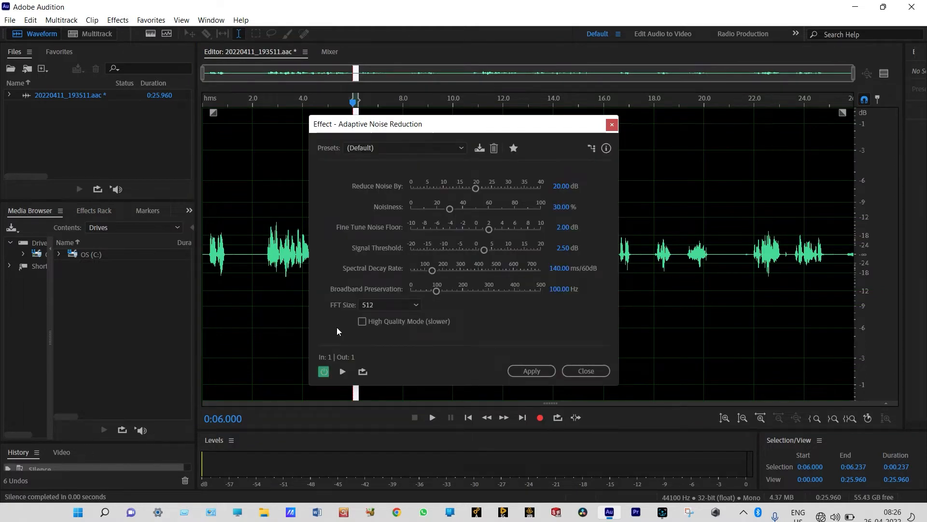
pyautogui.click(531, 370)
pyautogui.click(458, 348)
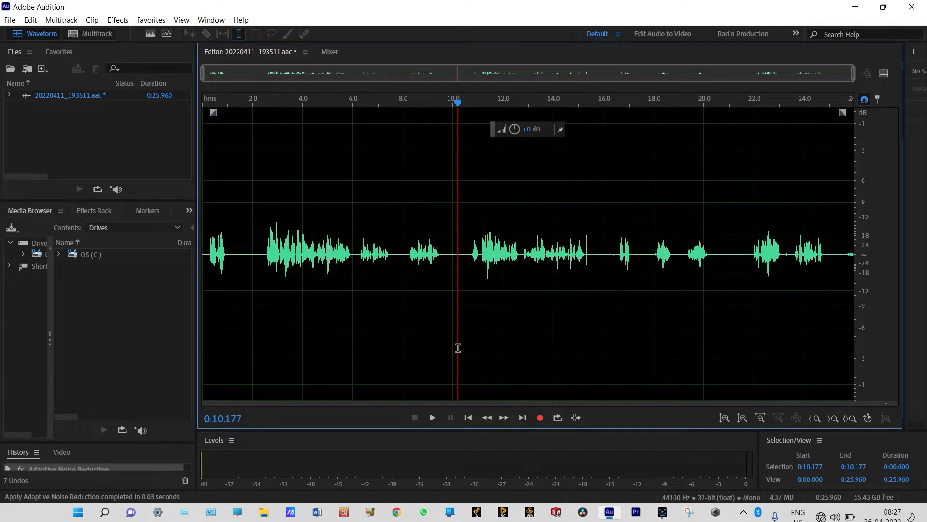
pyautogui.click(118, 19)
pyautogui.moveTo(193, 250)
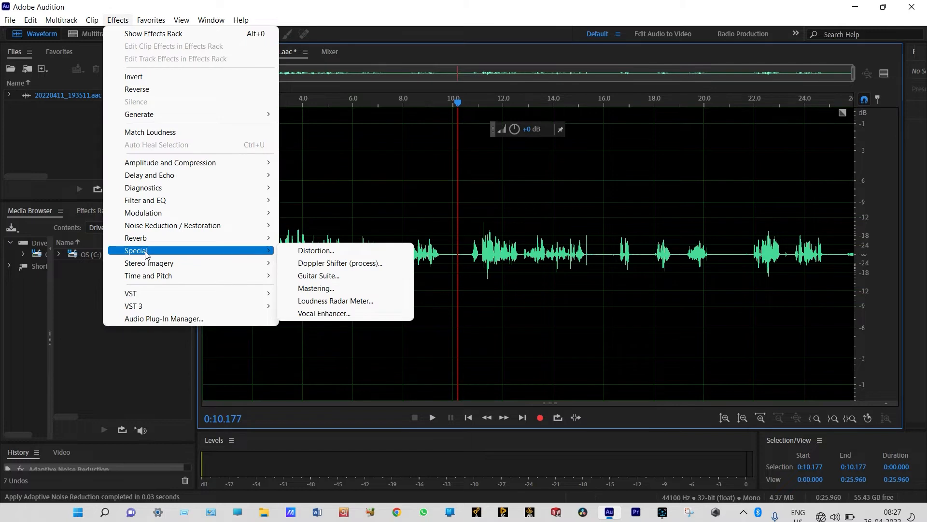
pyautogui.click(323, 313)
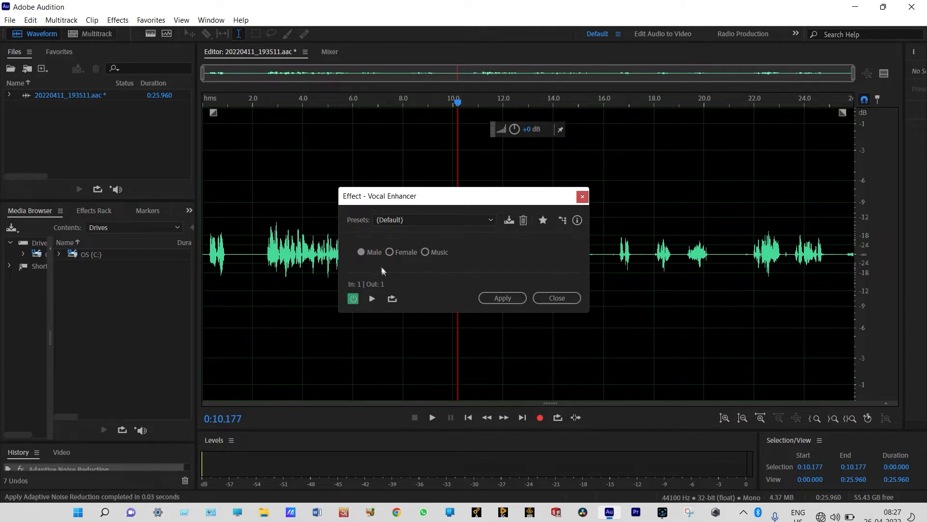
pyautogui.click(554, 298)
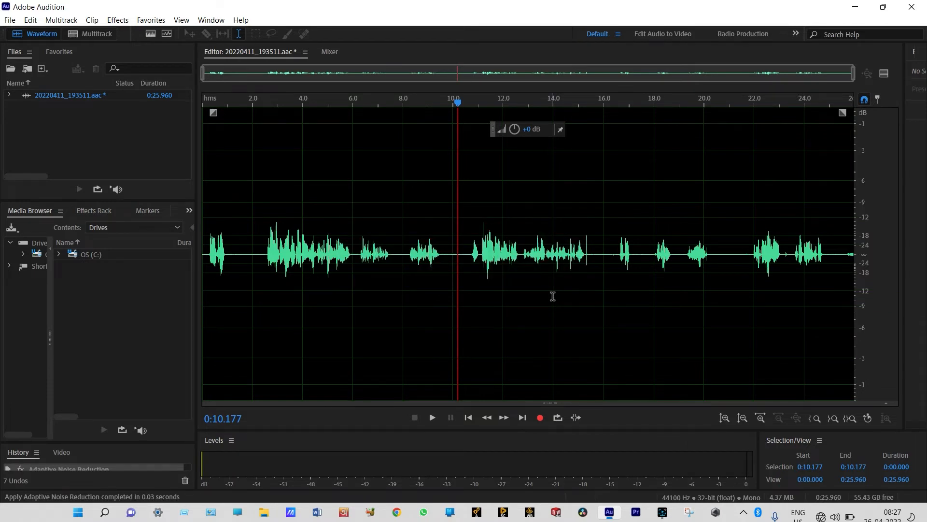
pyautogui.press('space')
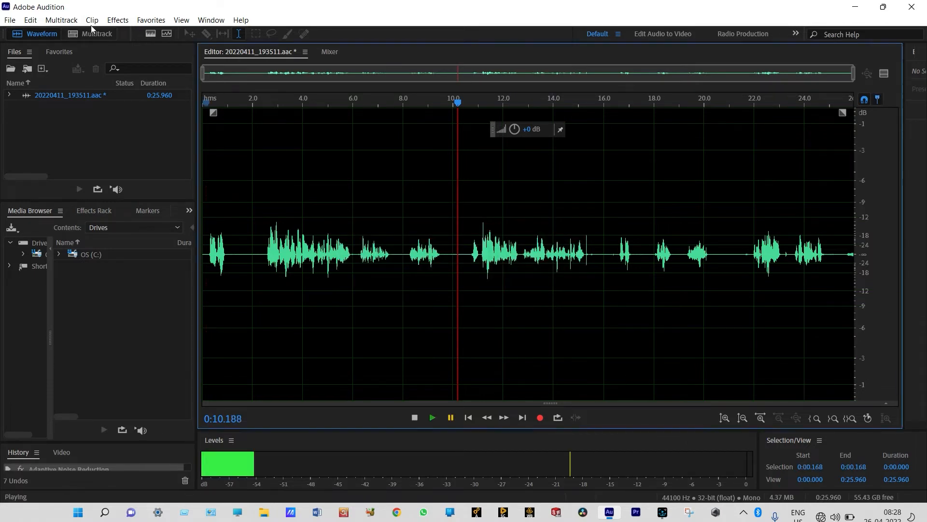
# Step: Open the Parametric Equalizer for the recording and load the Loudness Maximizer preset
pyautogui.click(115, 21)
pyautogui.moveTo(168, 202)
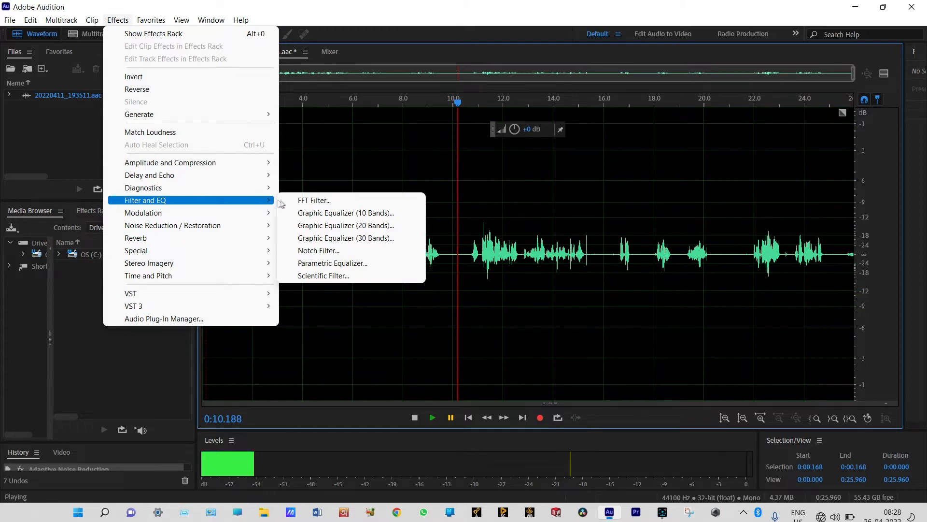
pyautogui.click(324, 266)
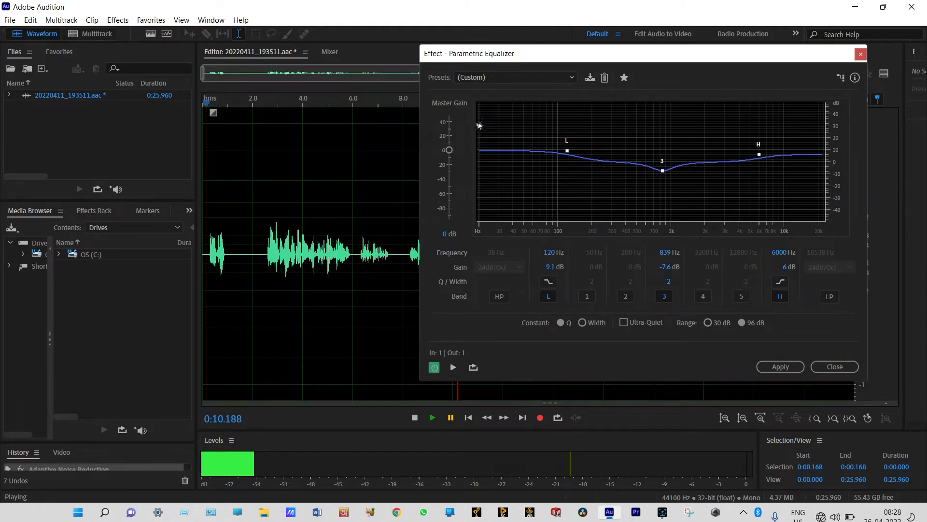
pyautogui.click(572, 76)
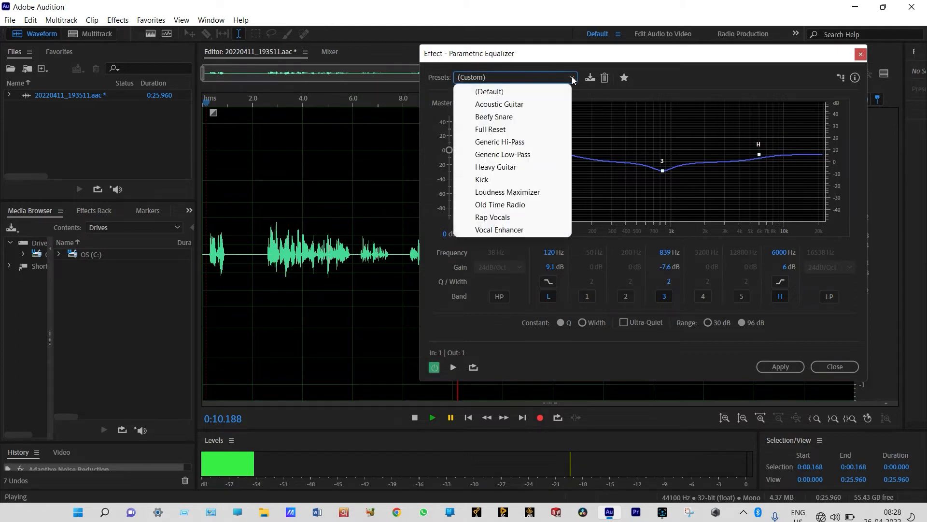
pyautogui.click(532, 191)
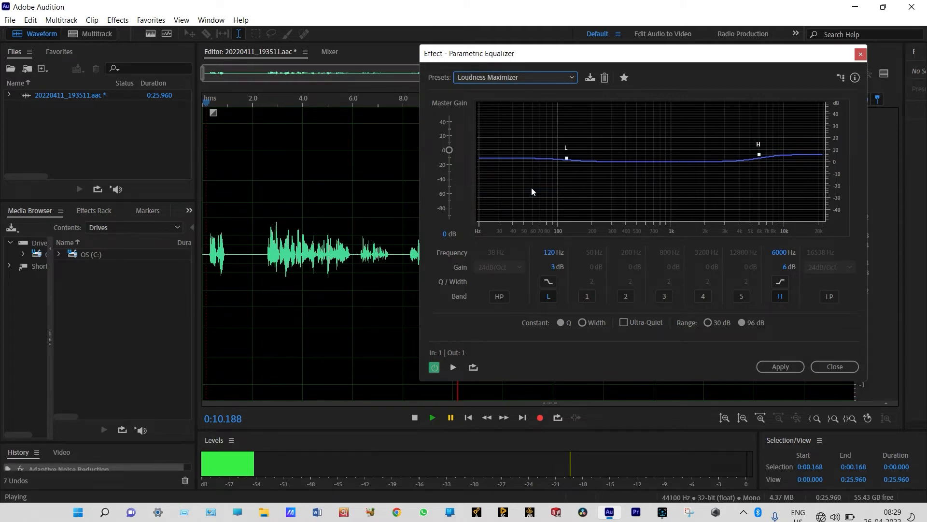
# Step: Enable band 3 and lower its gain to about -11.1 dB, and raise the low shelf to about 10.6 dB at 123 Hz
pyautogui.click(667, 294)
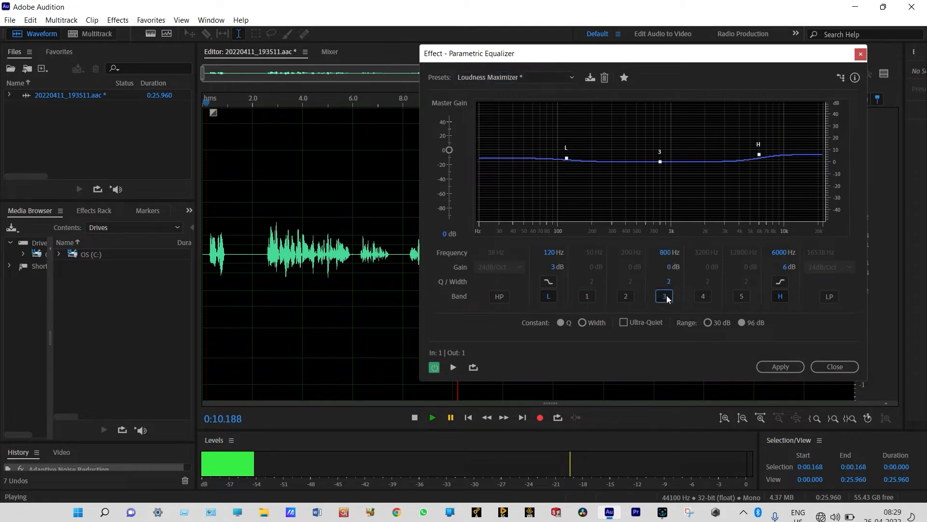
pyautogui.moveTo(661, 164)
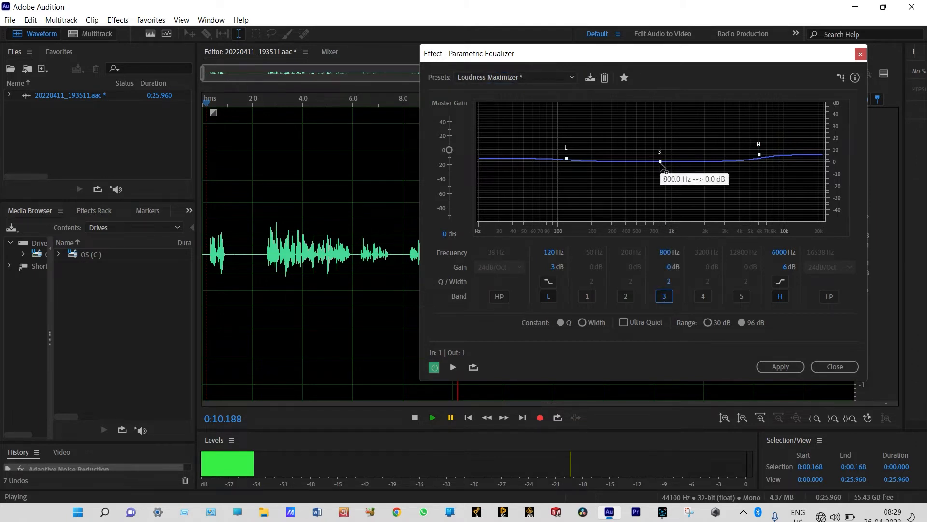
pyautogui.moveTo(660, 163); pyautogui.dragTo(660, 175)
pyautogui.moveTo(568, 160)
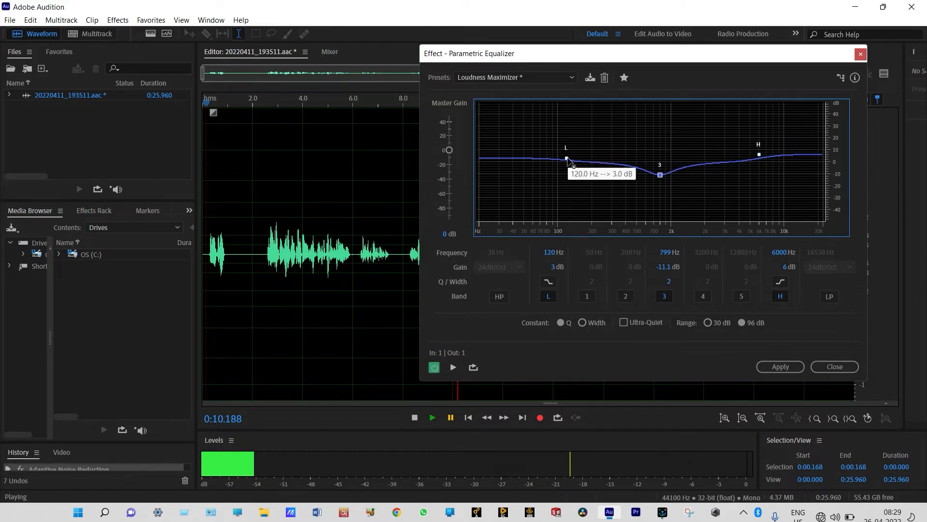
pyautogui.moveTo(567, 160); pyautogui.dragTo(568, 150)
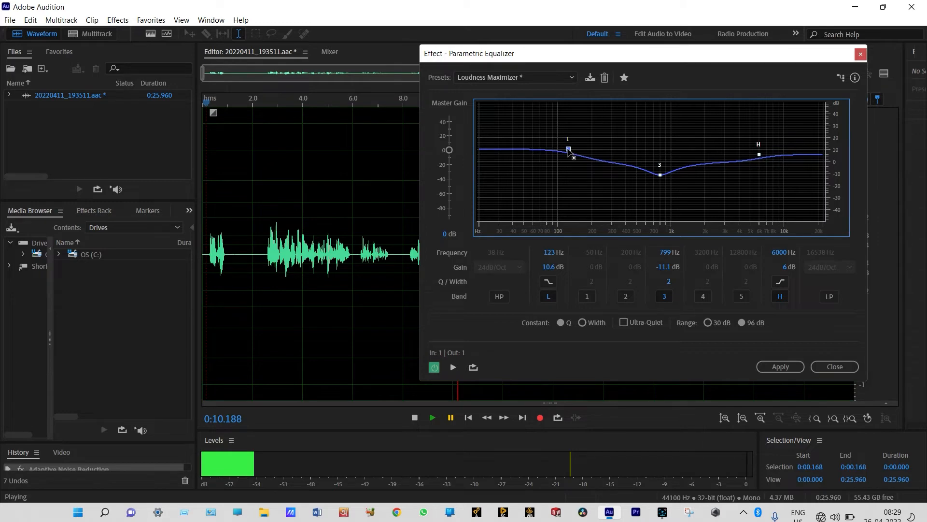
# Step: Apply the equalizer settings and play back part of the equalized recording
pyautogui.moveTo(569, 150)
pyautogui.click(779, 367)
pyautogui.click(433, 418)
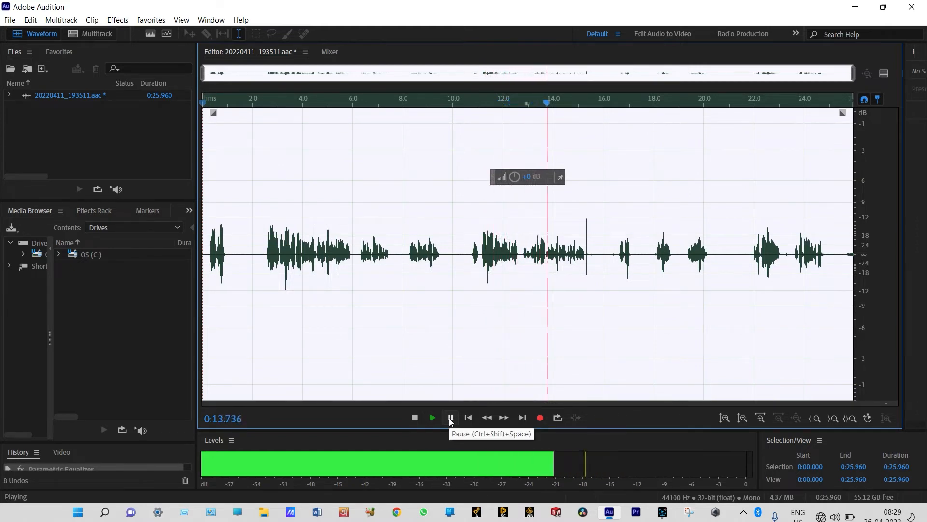
pyautogui.click(451, 419)
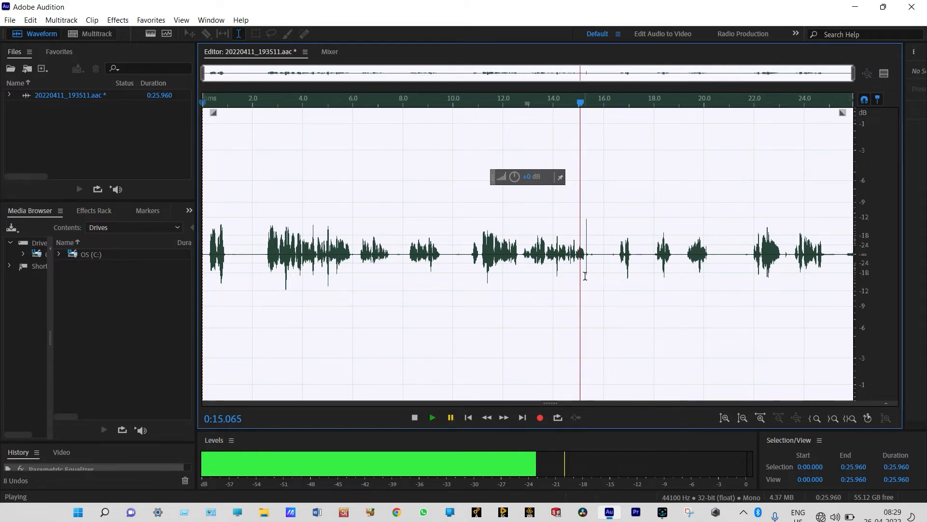
# Step: Apply the Parametric Equalizer a second time with the low shelf gain raised to about 12.6 dB
pyautogui.click(123, 22)
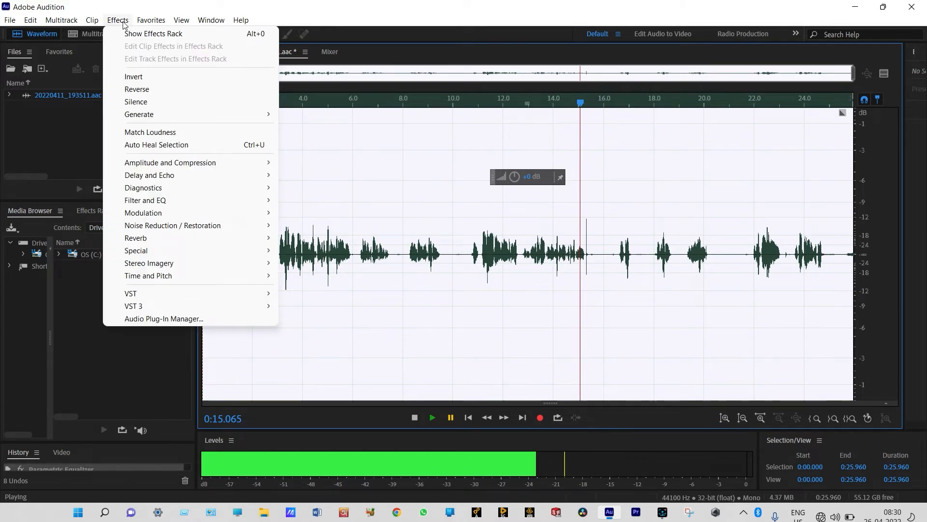
pyautogui.moveTo(145, 237)
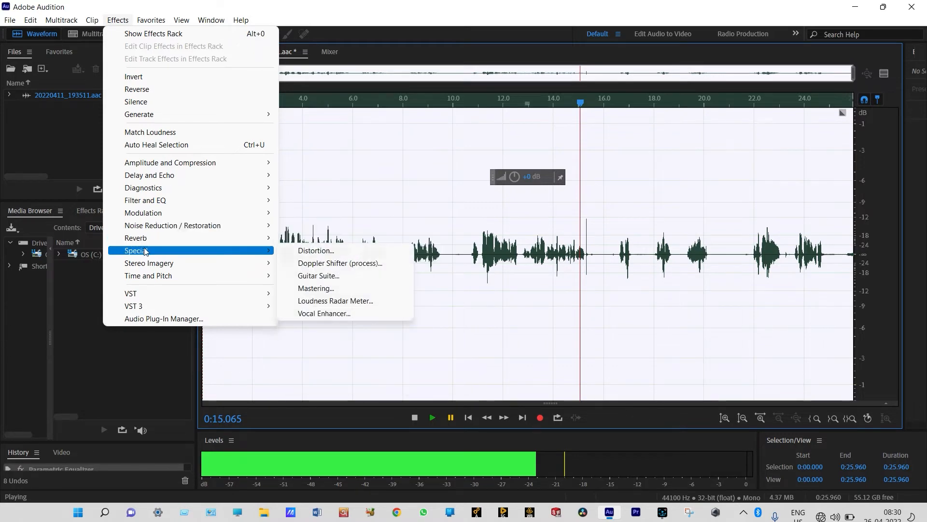
pyautogui.moveTo(148, 205)
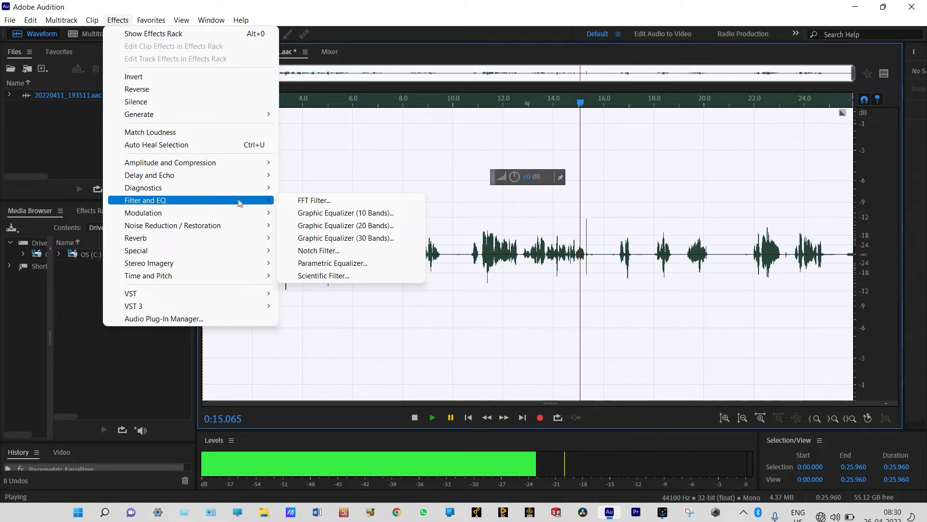
pyautogui.click(332, 263)
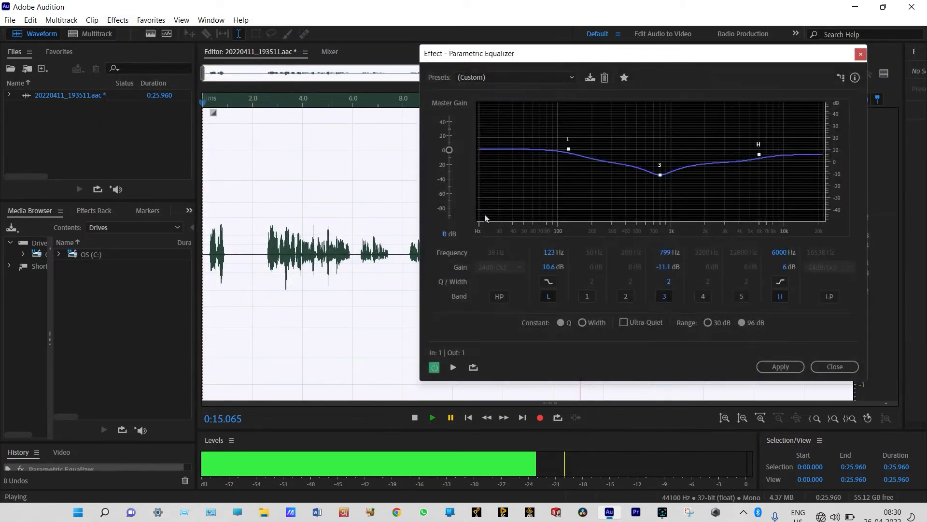
pyautogui.moveTo(568, 151)
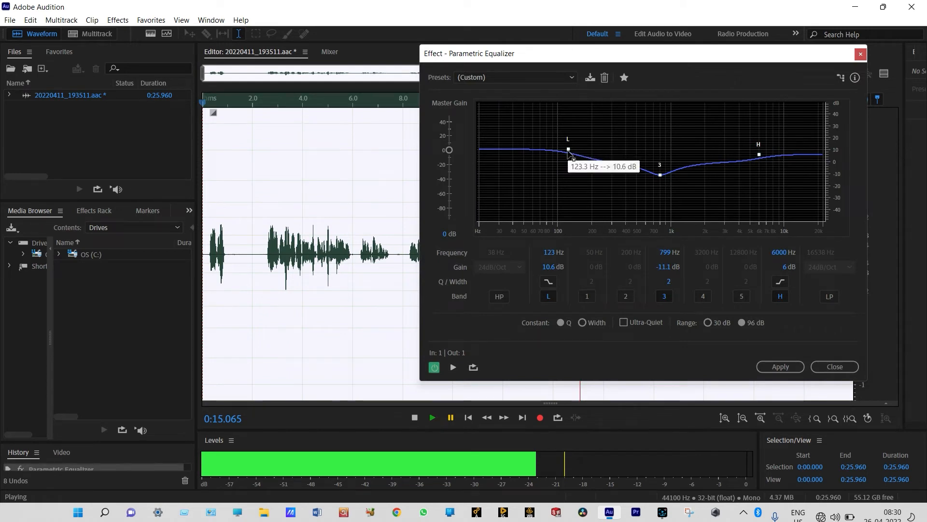
pyautogui.moveTo(568, 151); pyautogui.dragTo(568, 148)
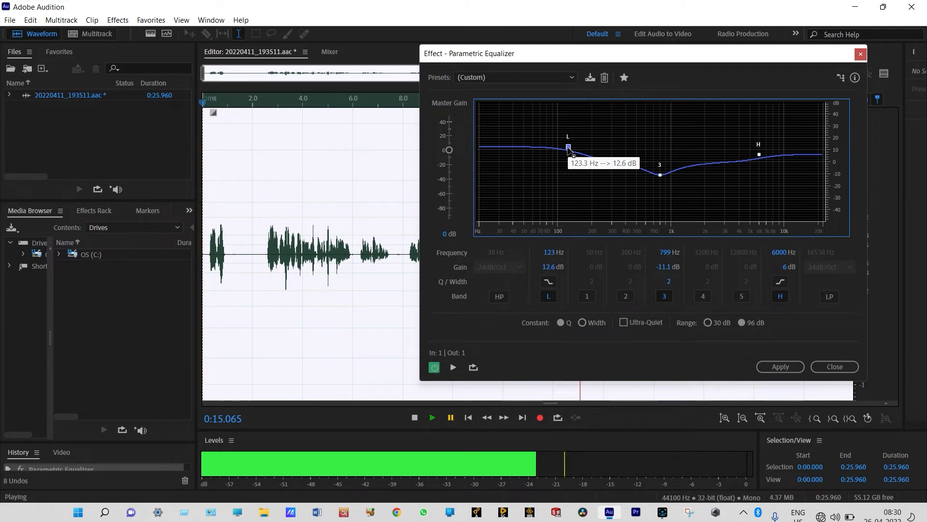
pyautogui.click(779, 367)
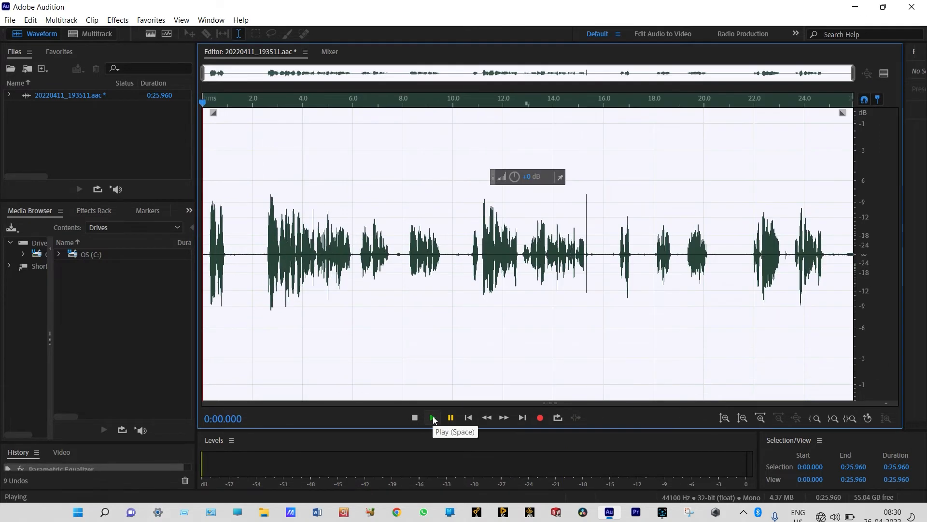
# Step: Play back the recording from the start to check the sound after the second equalization, then pause it
pyautogui.click(433, 418)
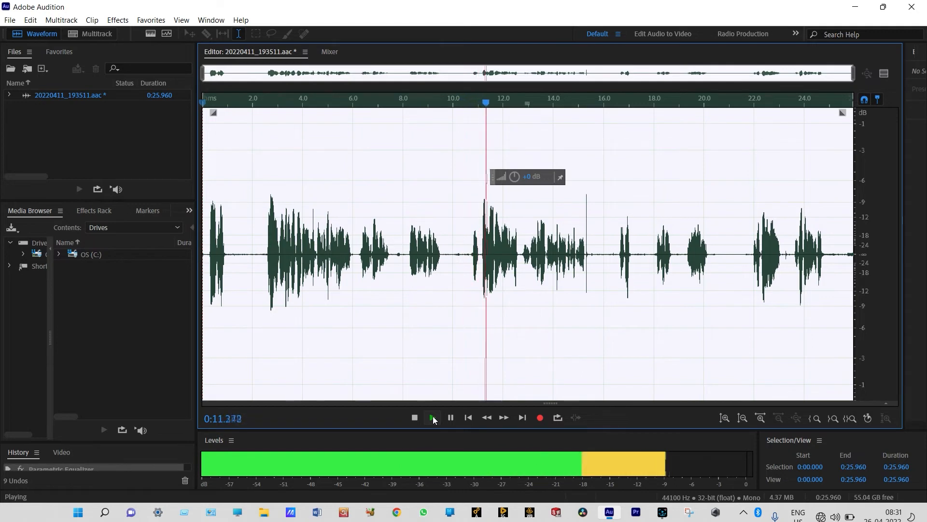
pyautogui.click(433, 420)
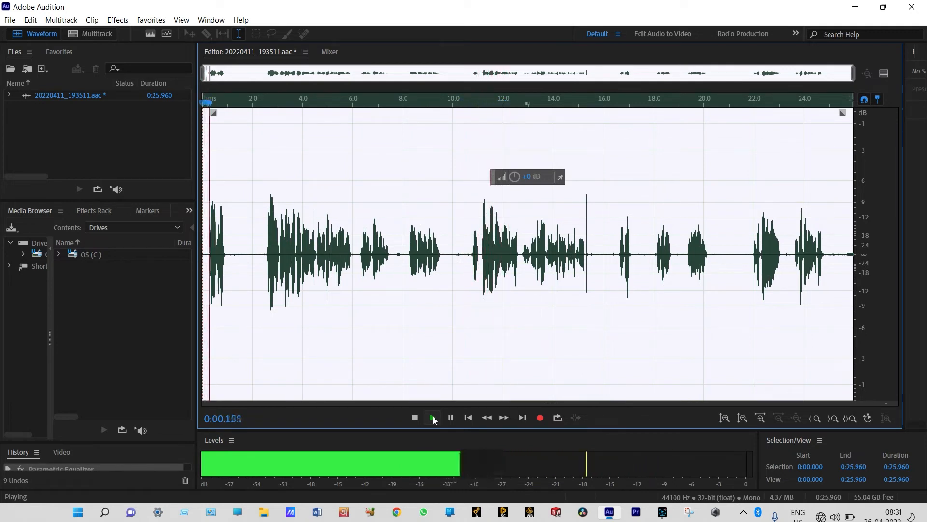
pyautogui.click(433, 420)
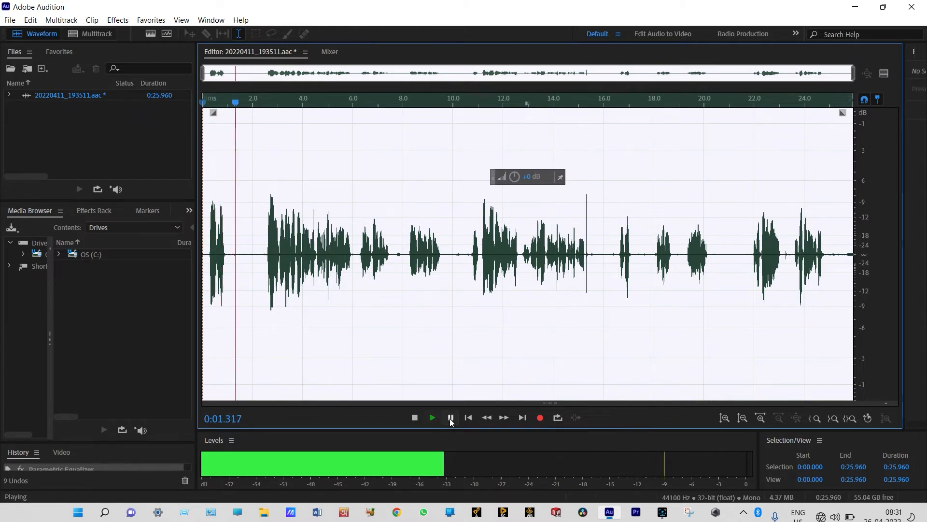
pyautogui.click(451, 419)
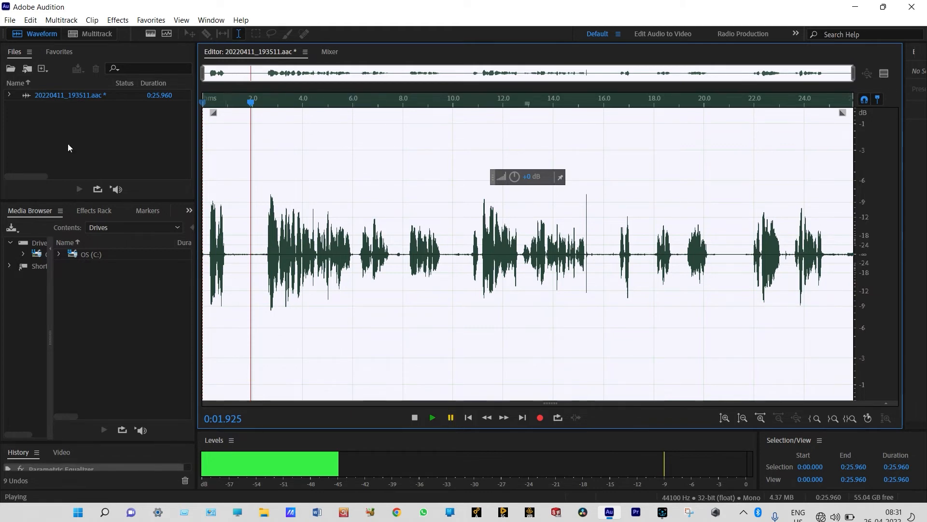
# Step: Undo the second Parametric Equalizer pass and return the playhead to the start of the recording
pyautogui.click(31, 20)
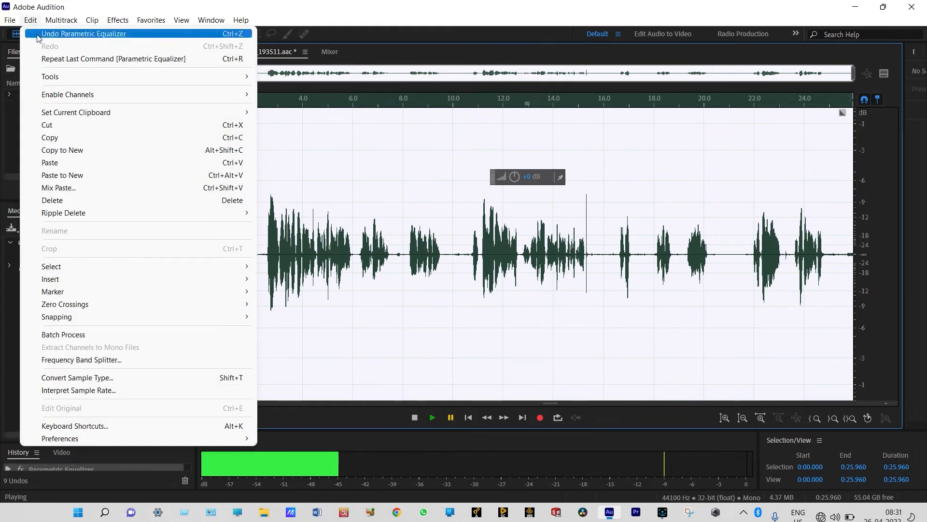
pyautogui.click(38, 37)
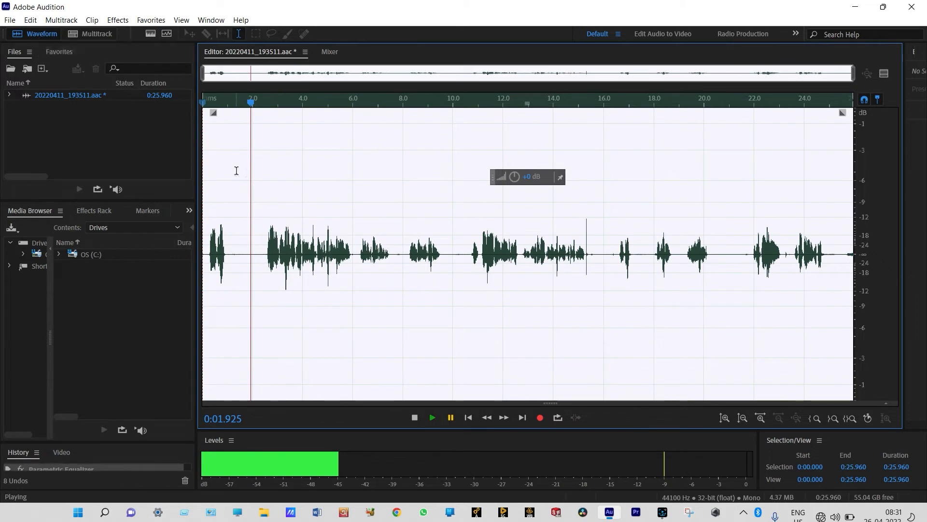
pyautogui.press('Home')
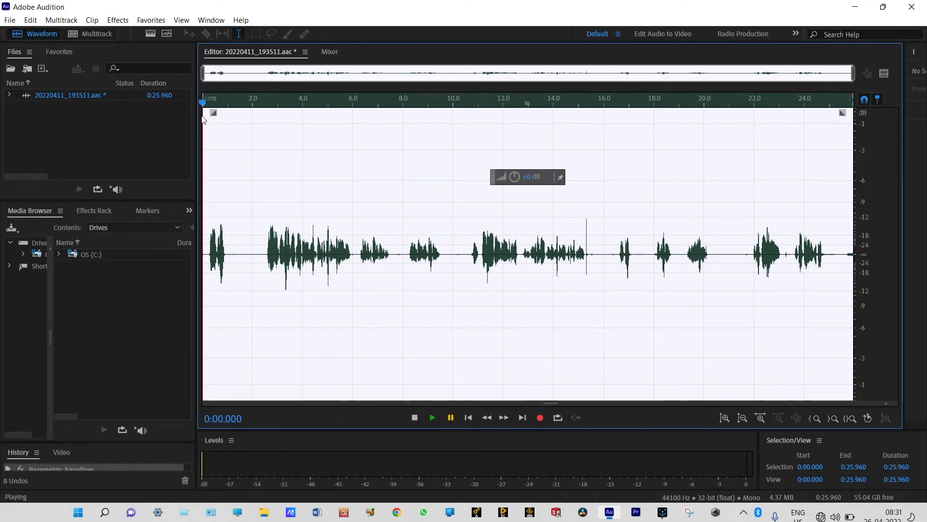
# Step: Apply the Hard Limiter with the Limit to -.1dB preset and a 6.0 dB input boost, and play back the recording
pyautogui.click(118, 20)
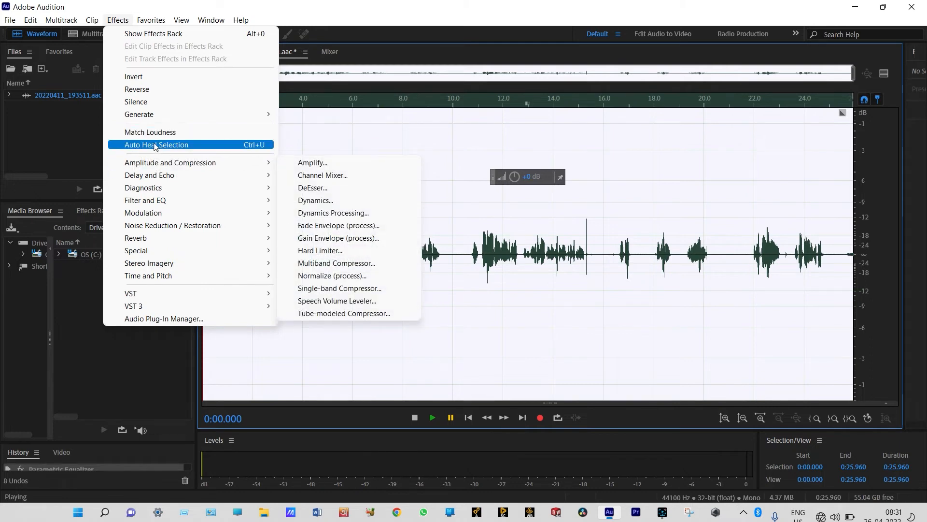
pyautogui.moveTo(155, 164)
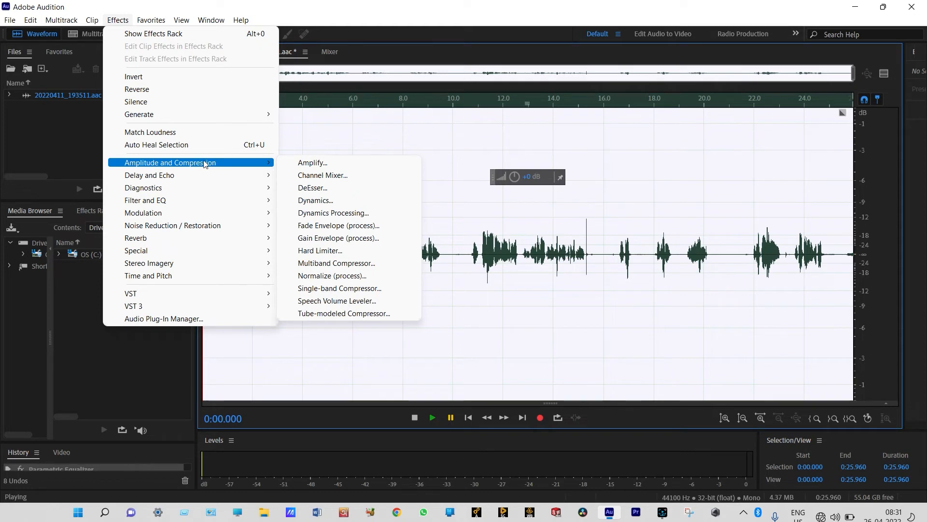
pyautogui.click(323, 250)
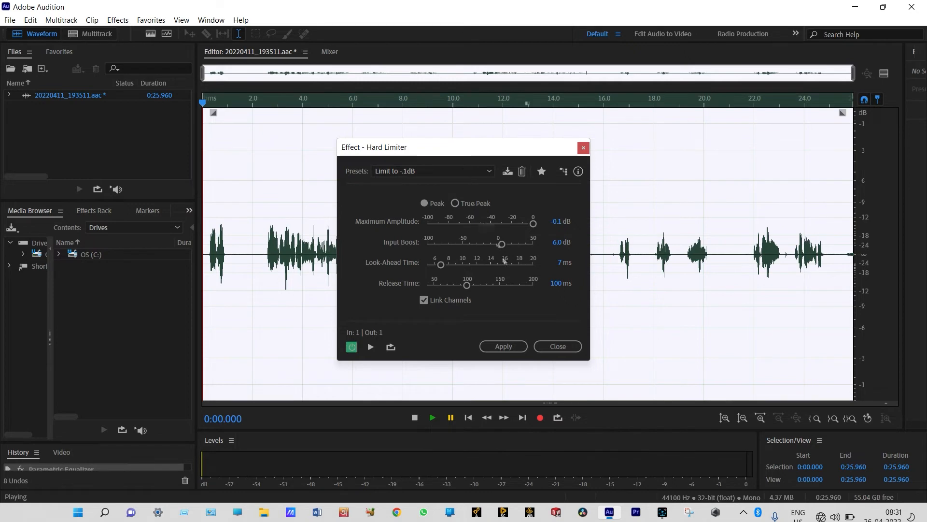
pyautogui.click(505, 346)
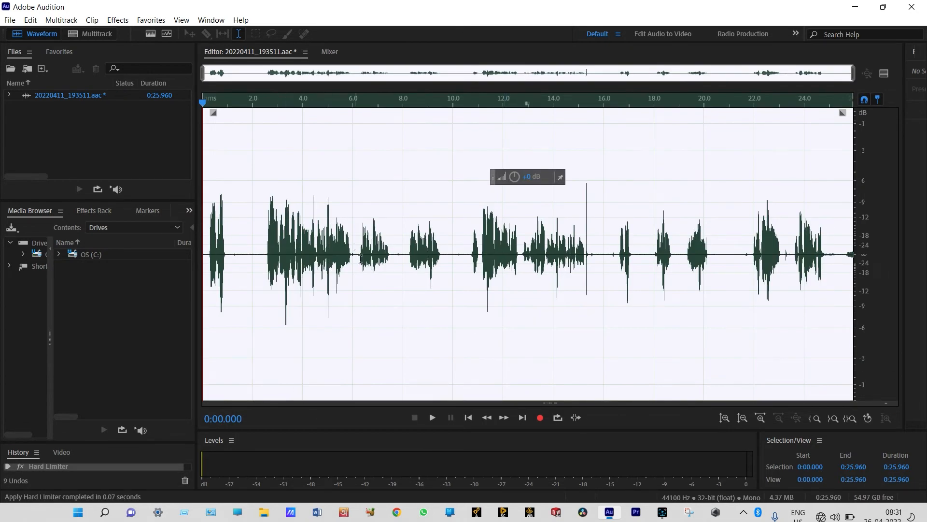
pyautogui.click(433, 417)
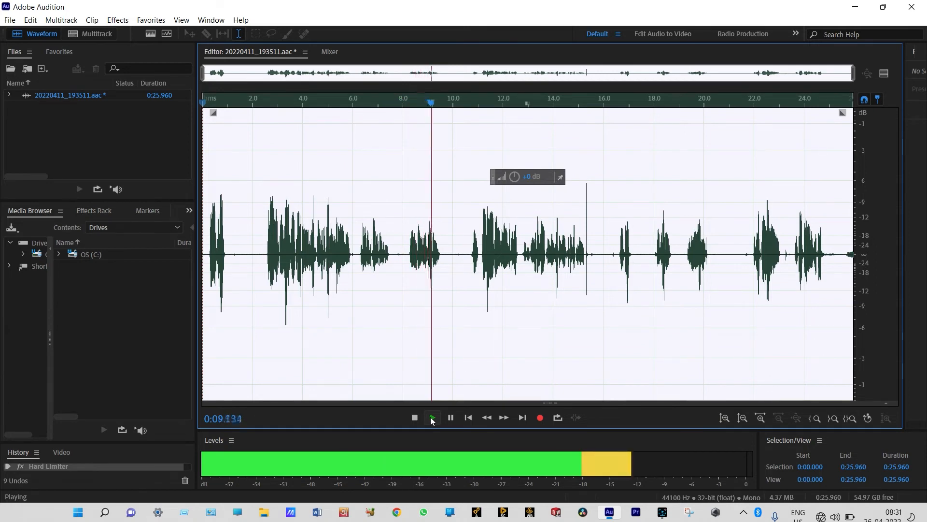
pyautogui.click(432, 418)
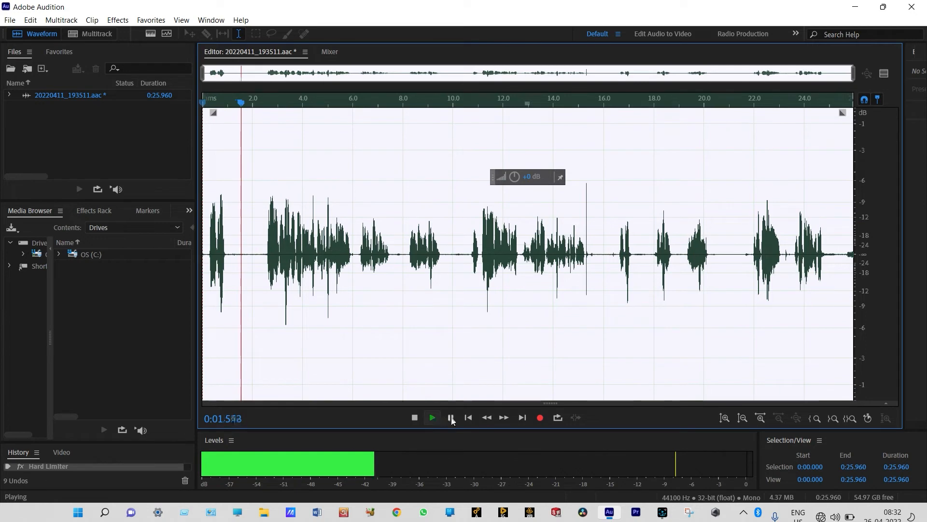
# Step: Pause playback and cut about 1 second of the silent gap after the first phrase, from about 1.3 to 2.3 s
pyautogui.click(450, 418)
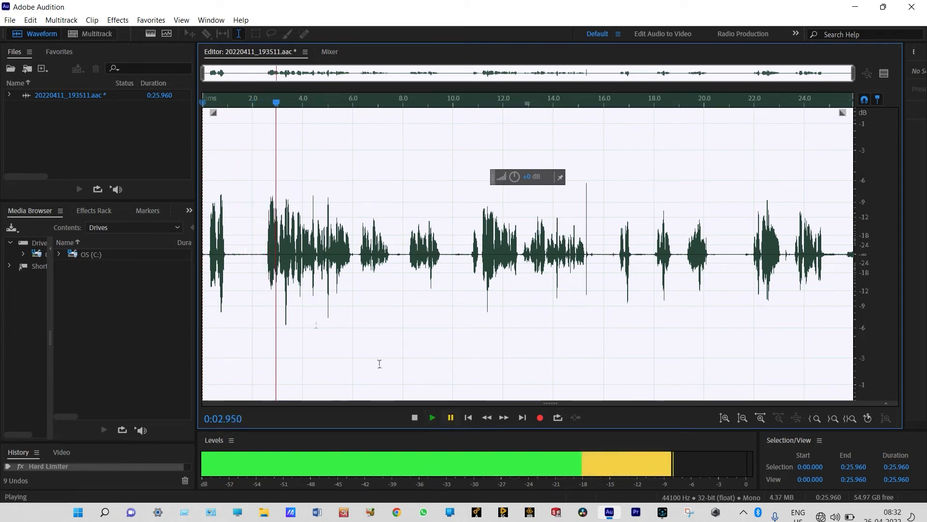
pyautogui.click(260, 254)
pyautogui.moveTo(260, 254); pyautogui.dragTo(235, 257)
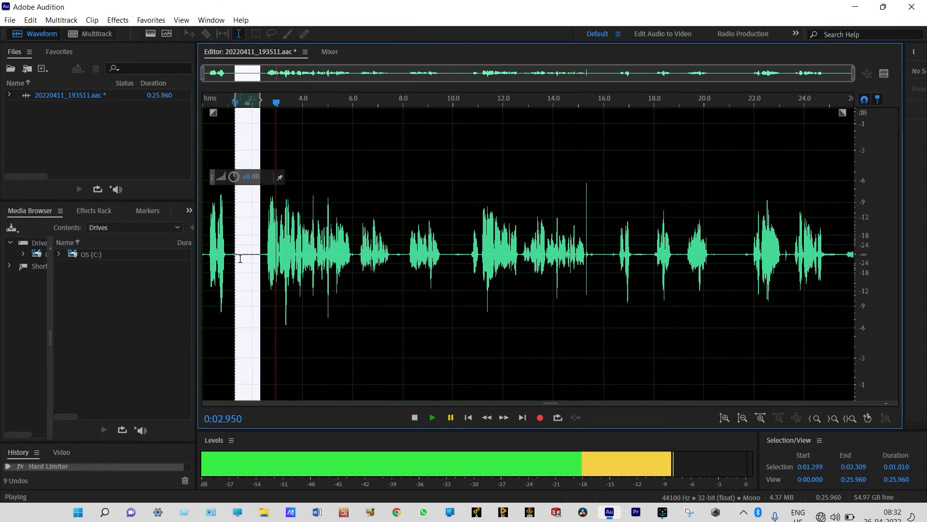
pyautogui.rightClick(240, 259)
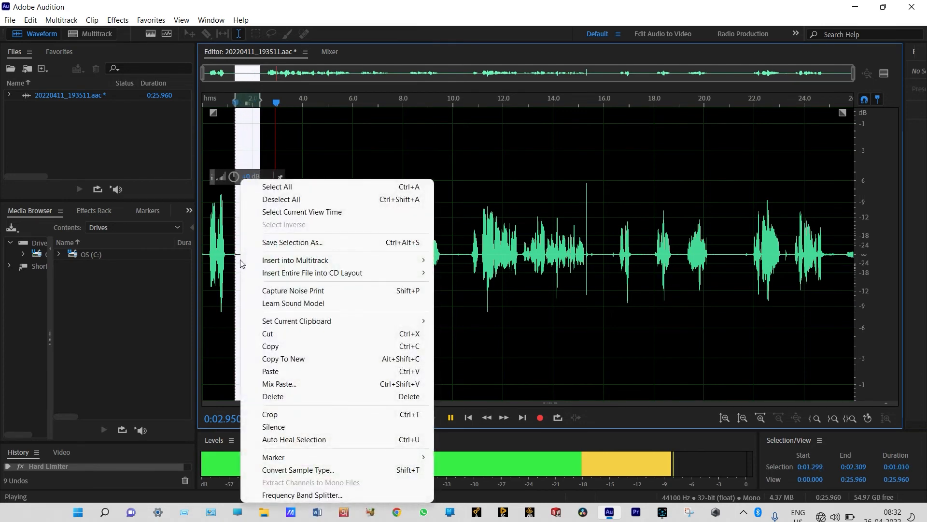
pyautogui.click(267, 334)
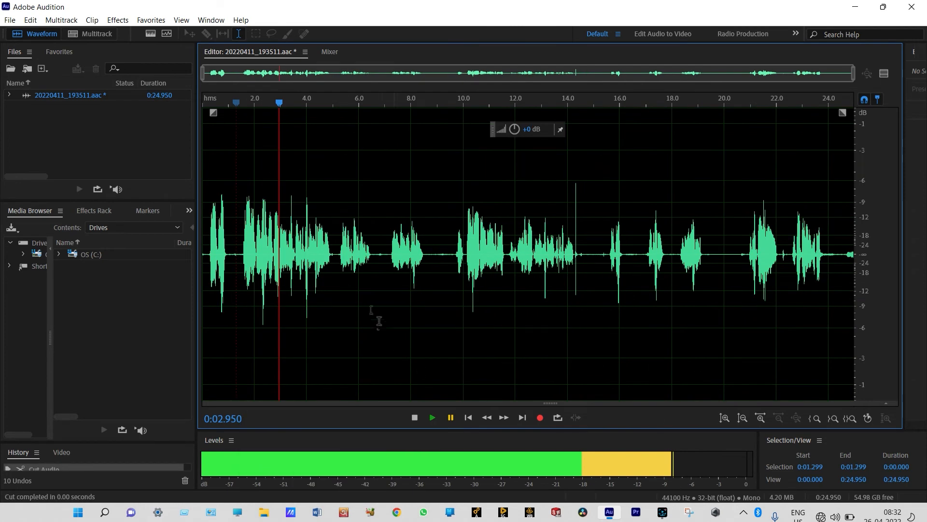
# Step: Silence the remaining gap between the first two phrases, from 1.0 to 1.5 s
pyautogui.scroll(5, 235, 217)
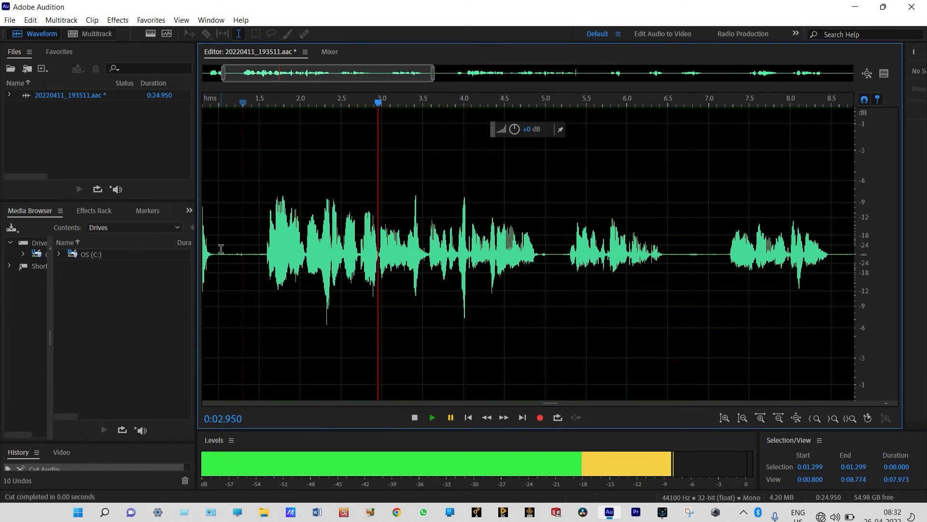
pyautogui.moveTo(218, 252); pyautogui.dragTo(260, 256)
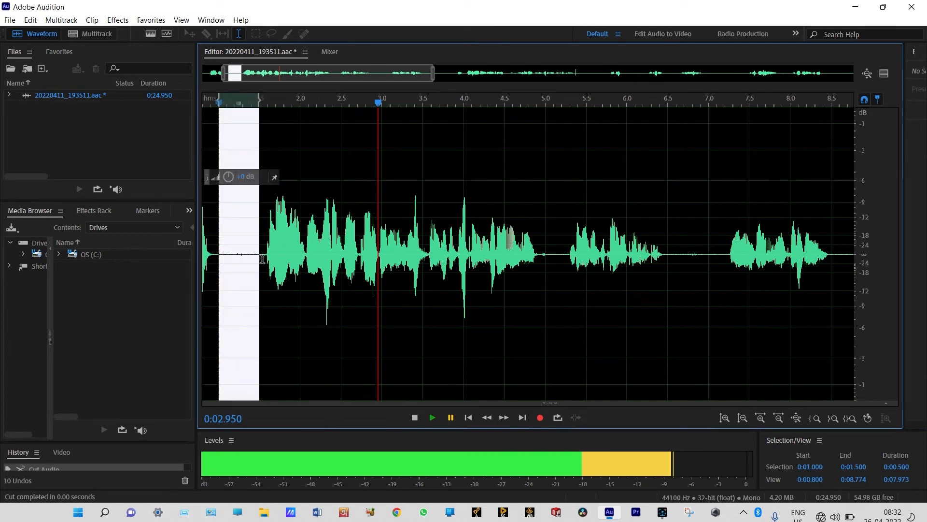
pyautogui.rightClick(244, 270)
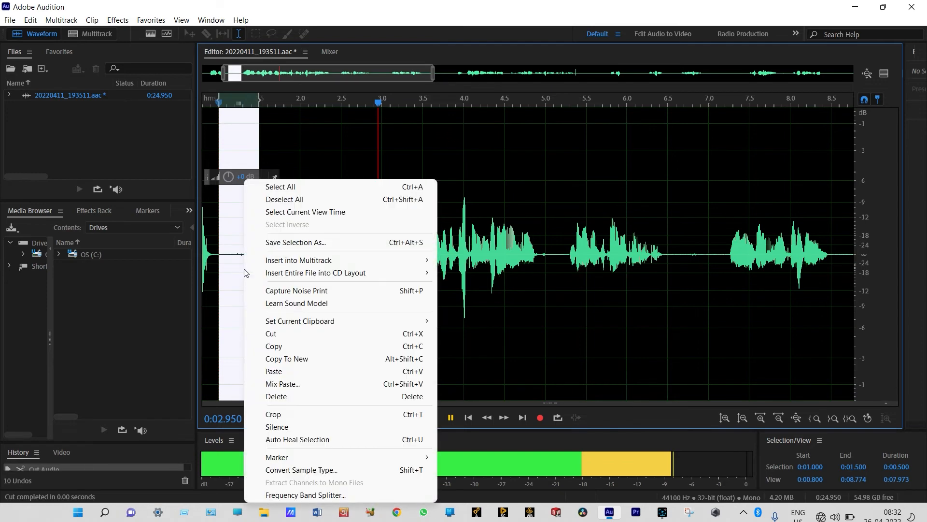
pyautogui.click(292, 428)
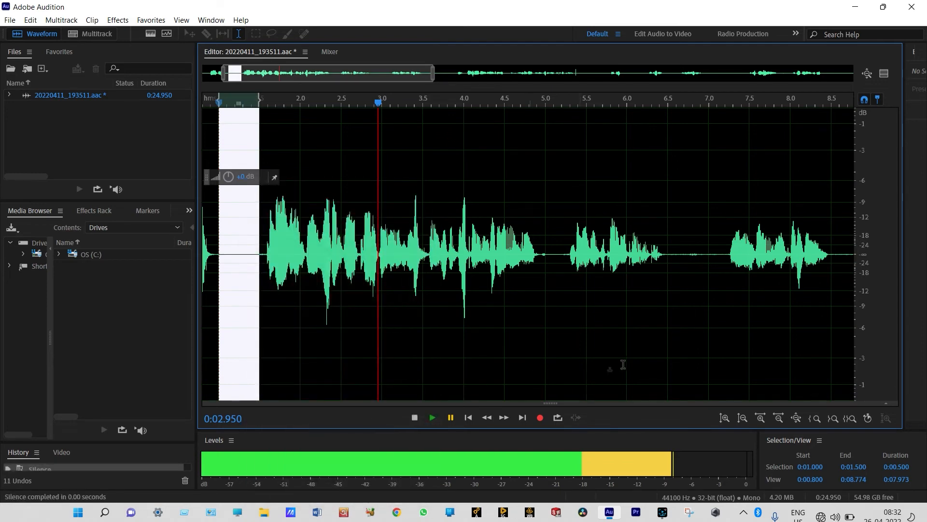
# Step: Silence the next two pauses in the speech, from about 4.9 to 5.3 s and from 6.5 to 7.1 s
pyautogui.moveTo(539, 253); pyautogui.dragTo(565, 260)
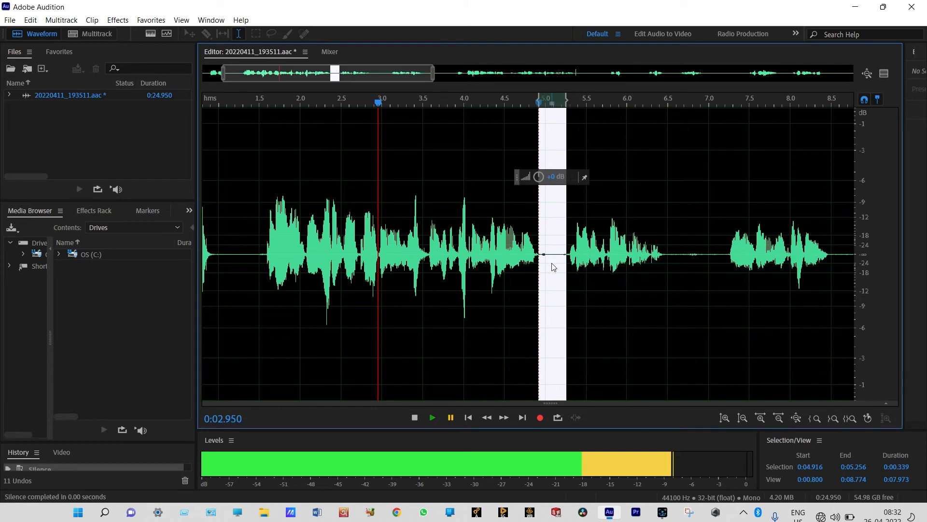
pyautogui.rightClick(553, 266)
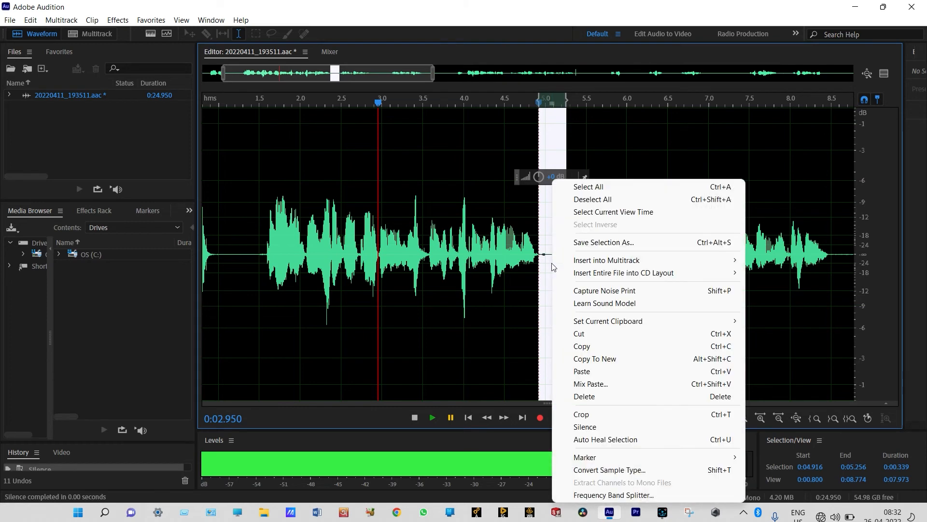
pyautogui.click(575, 427)
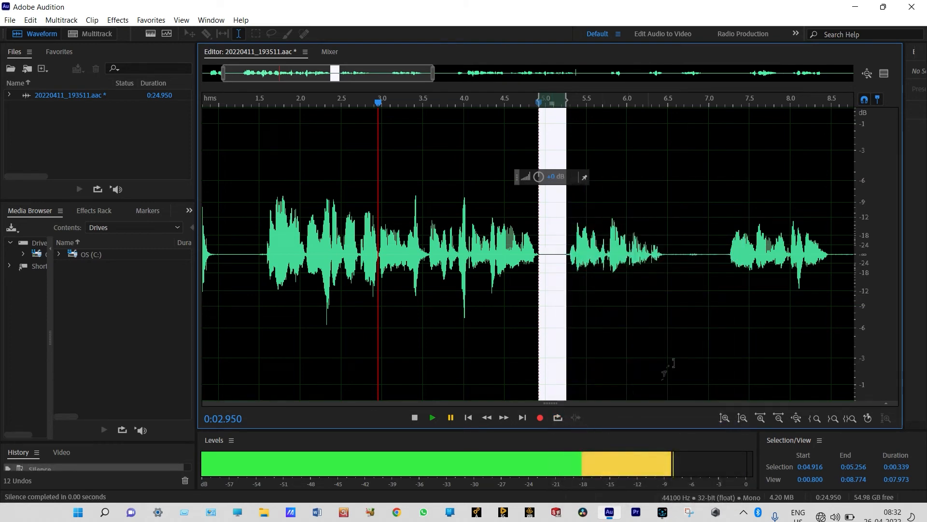
pyautogui.moveTo(718, 254); pyautogui.dragTo(667, 264)
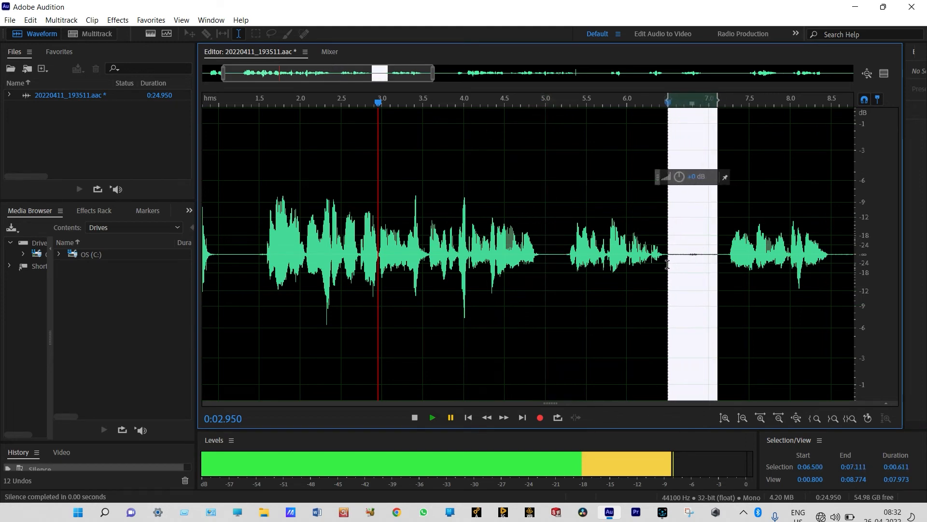
pyautogui.rightClick(680, 267)
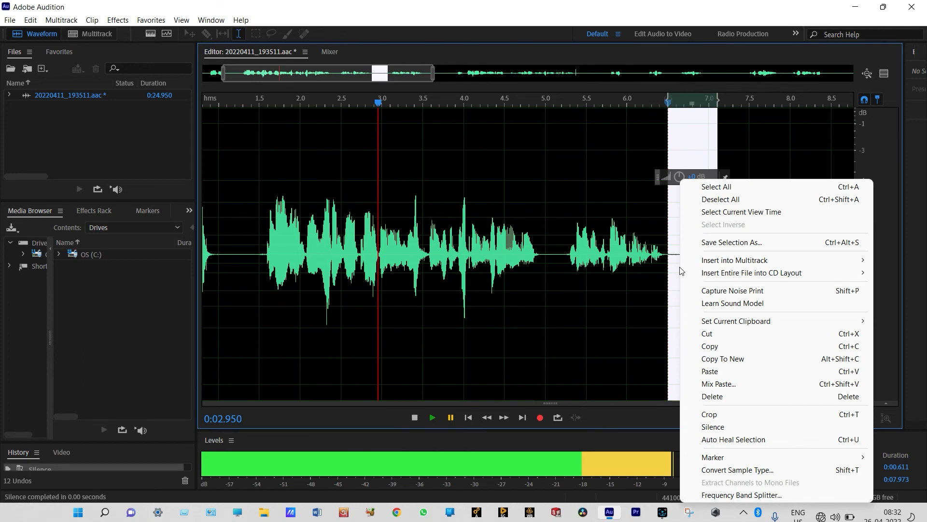
pyautogui.click(714, 427)
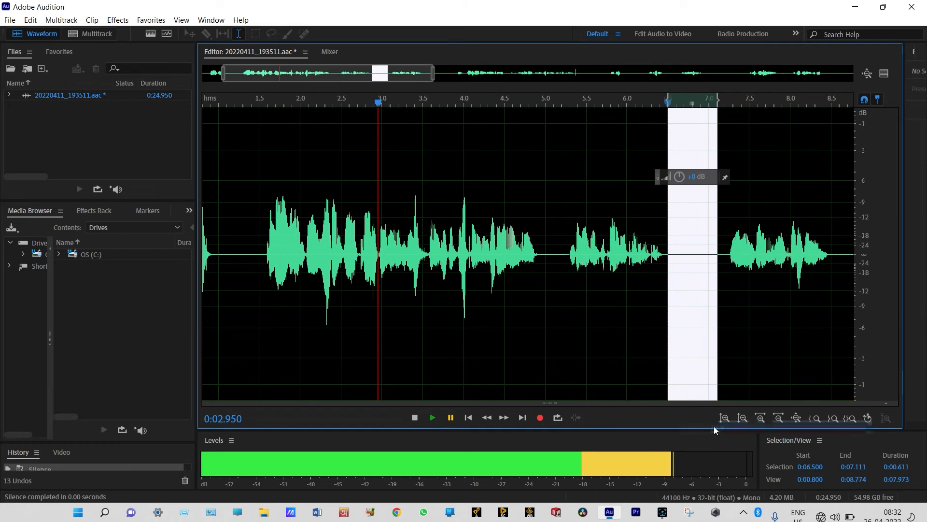
# Step: Play back the edited recording from the start, then save it as 20220411_193511.wav in Wave PCM format with markers and metadata included
pyautogui.press('Home')
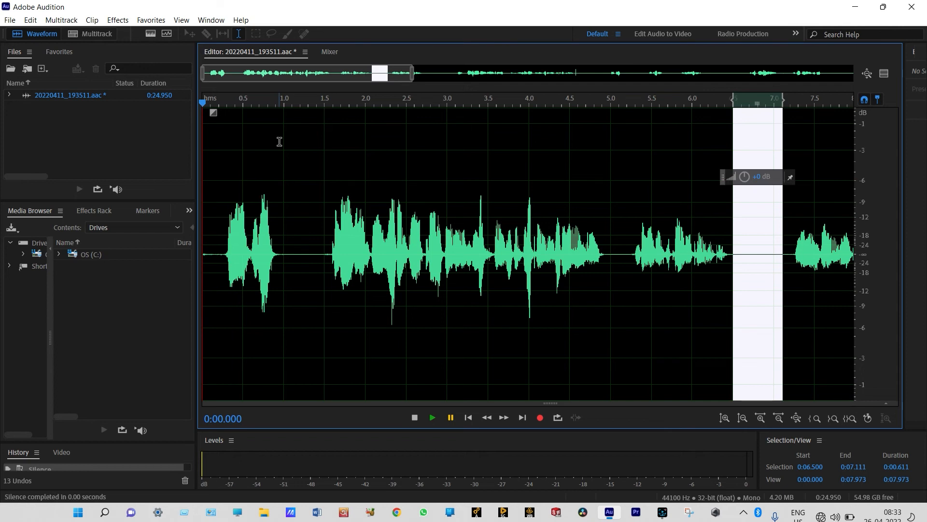
pyautogui.press('space')
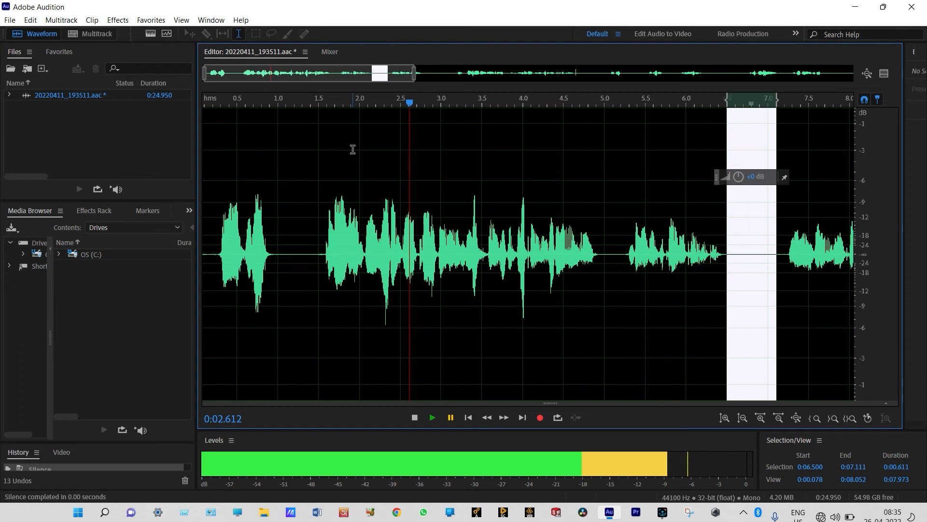
pyautogui.click(11, 21)
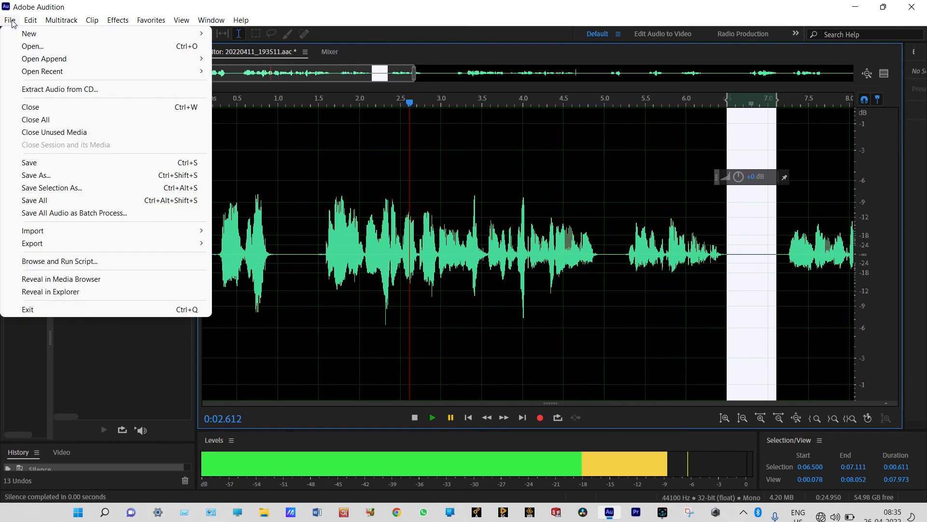
pyautogui.click(36, 162)
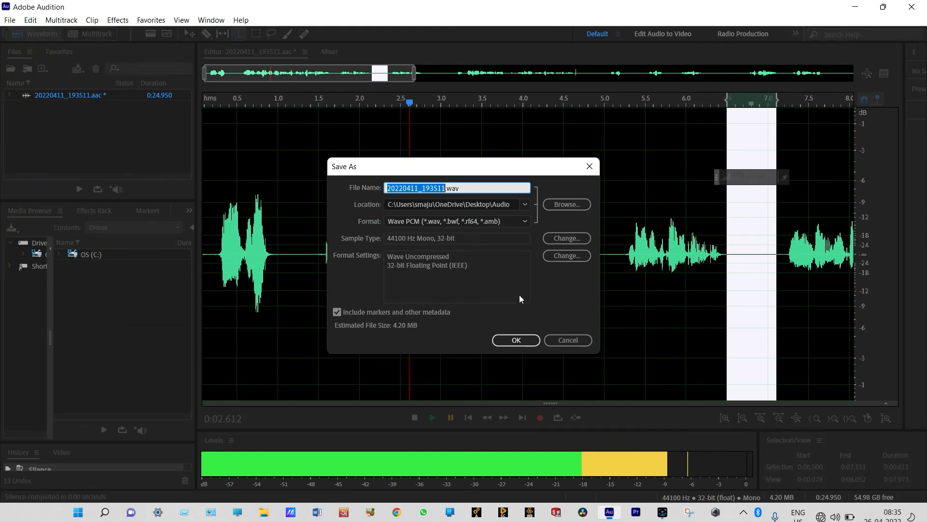
pyautogui.click(513, 341)
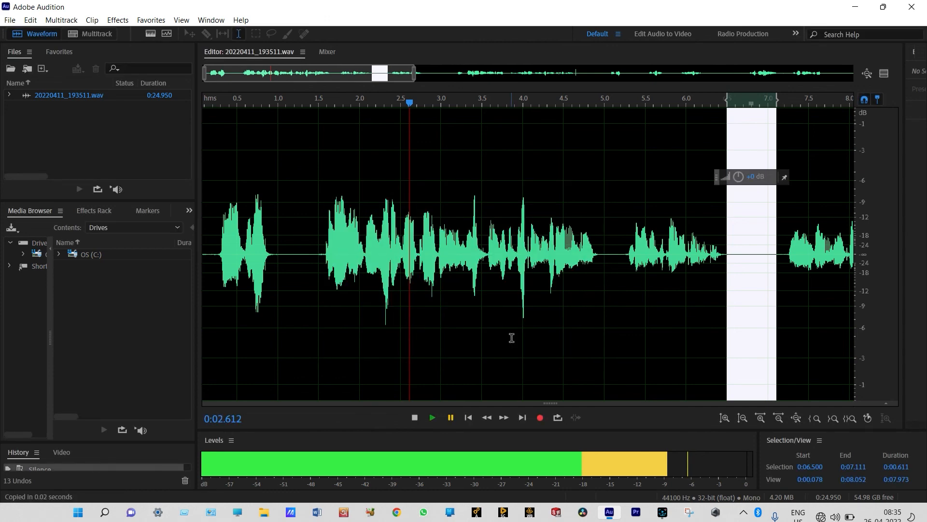